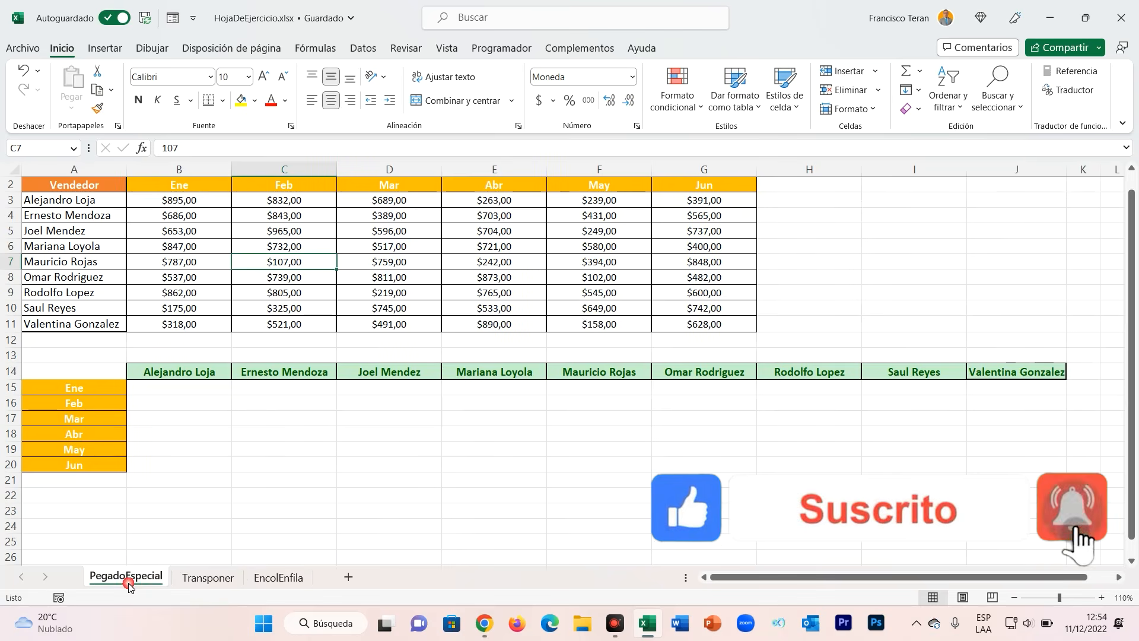
Examine the monthly sales table and the empty seller-by-month grid below it.
click(330, 437)
click(302, 422)
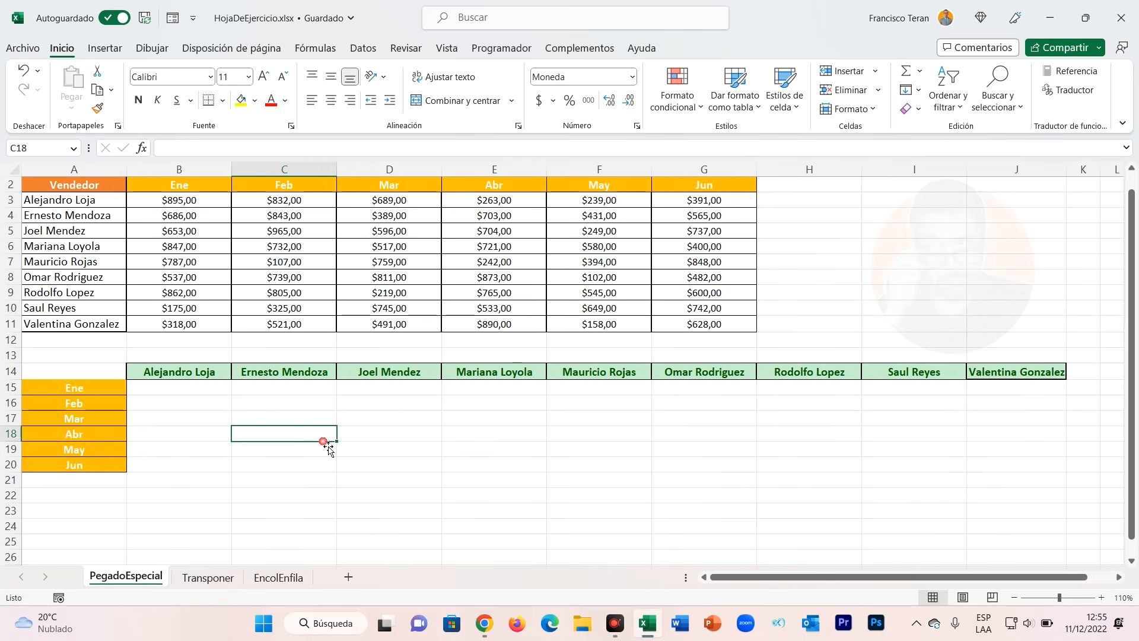
click(186, 393)
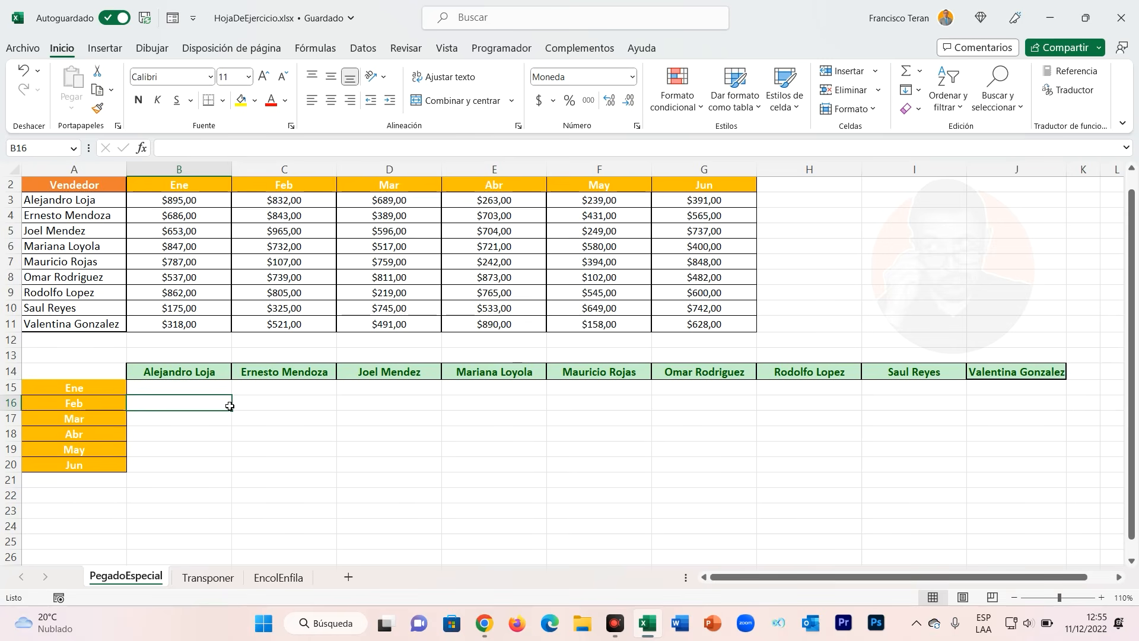
drag(89, 189, 671, 192)
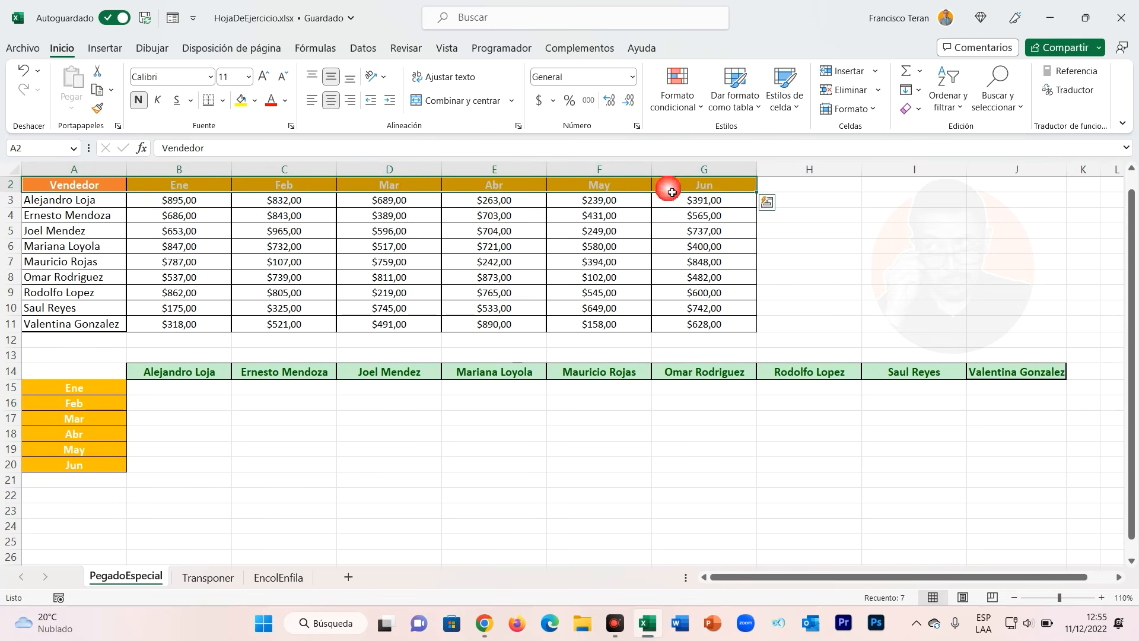
click(88, 204)
click(84, 218)
click(172, 203)
click(264, 201)
click(396, 205)
click(500, 205)
click(584, 204)
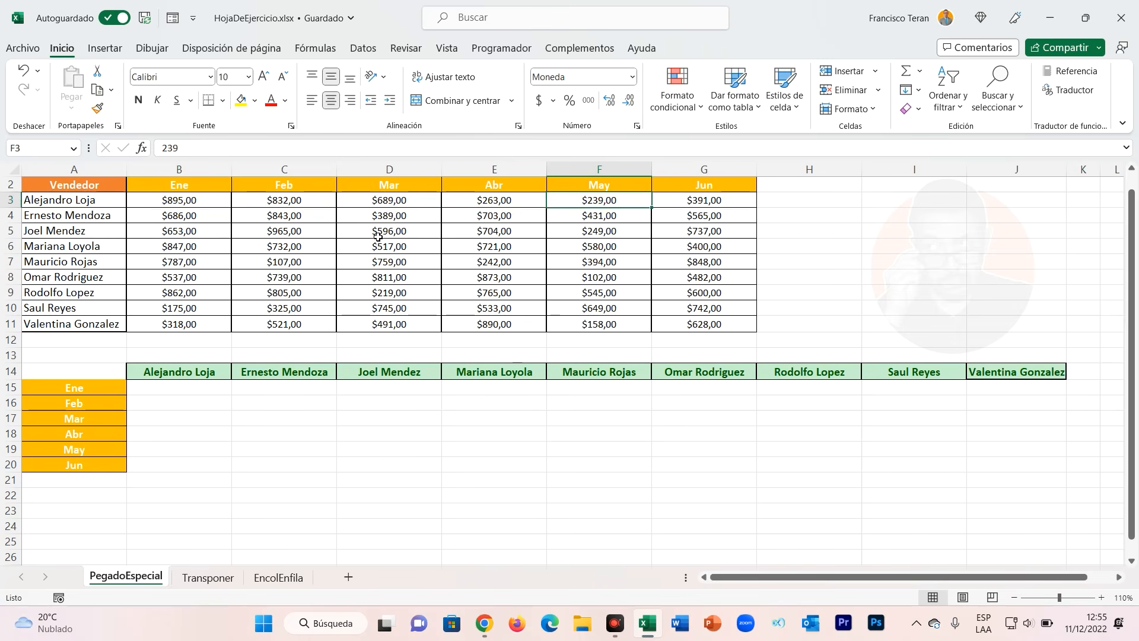
drag(199, 197, 204, 323)
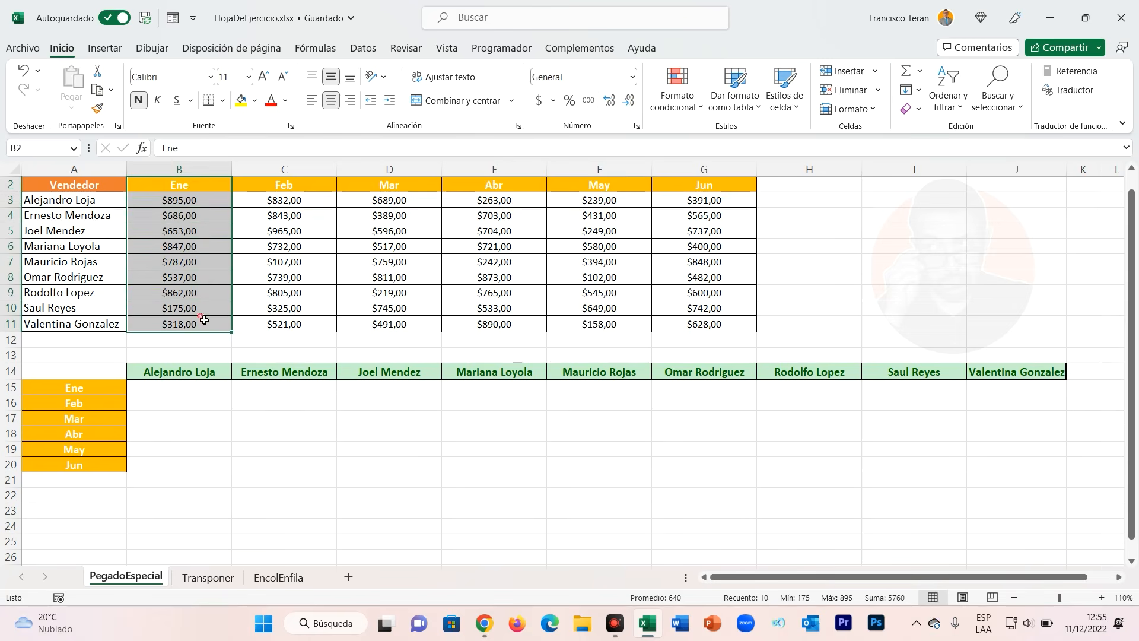
drag(291, 199, 294, 349)
drag(135, 389, 396, 390)
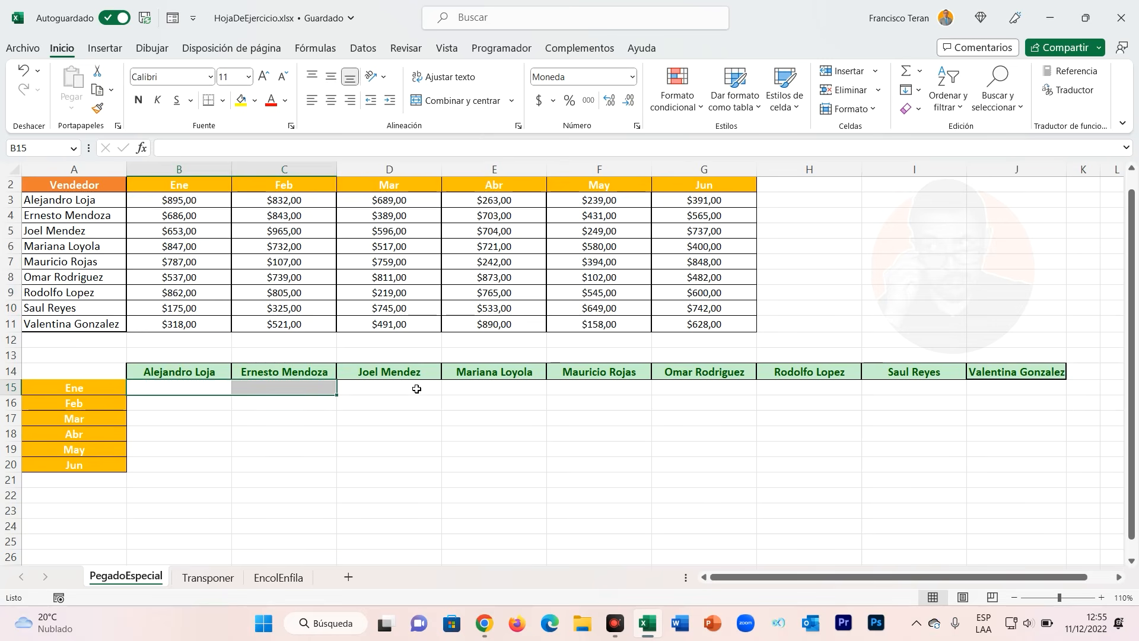
click(407, 391)
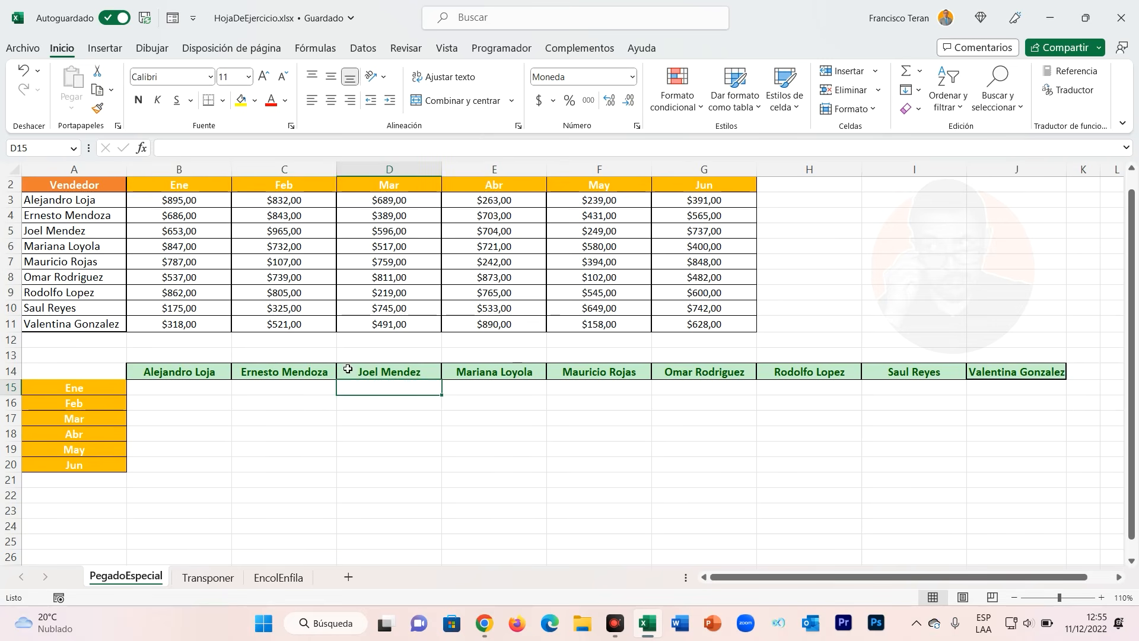
click(177, 394)
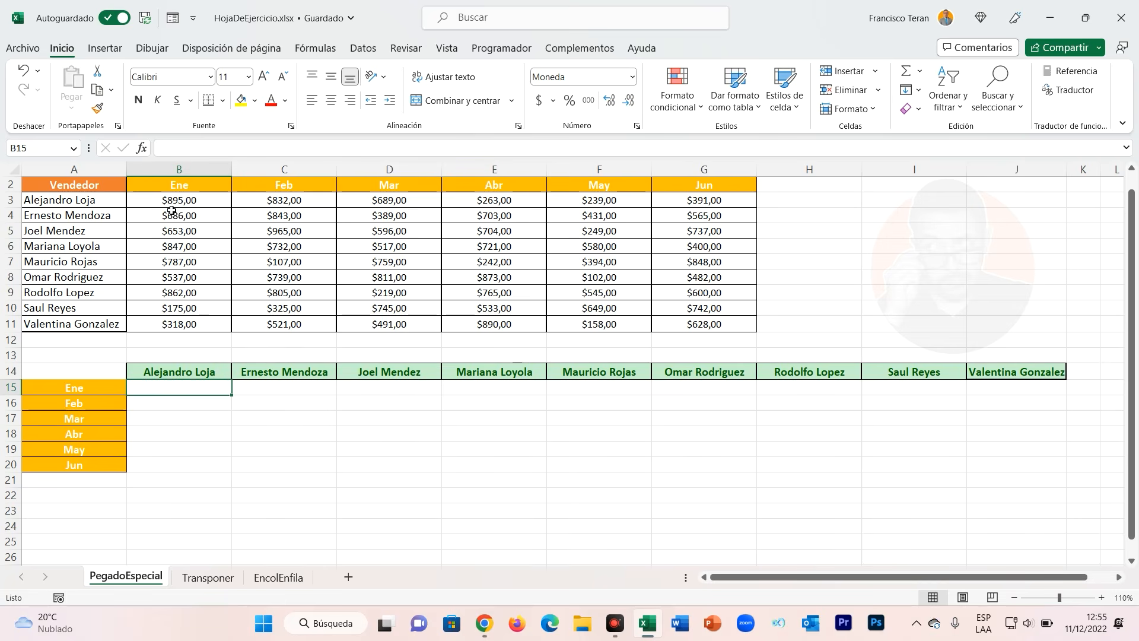
drag(183, 189, 176, 346)
click(176, 346)
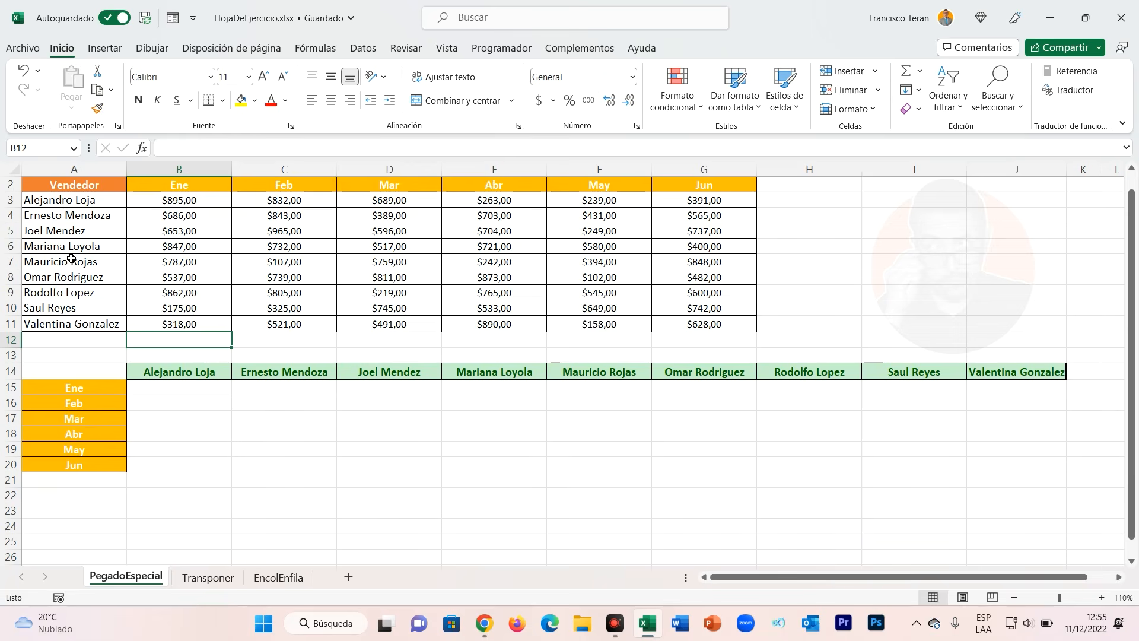
drag(187, 390, 183, 461)
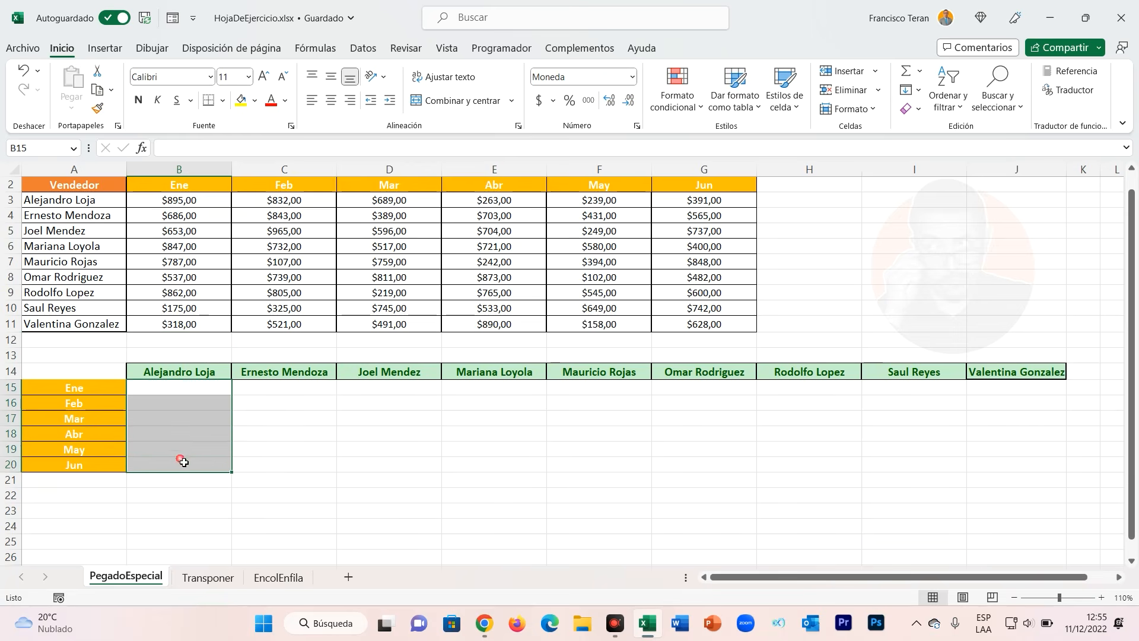
click(183, 482)
drag(192, 374, 187, 480)
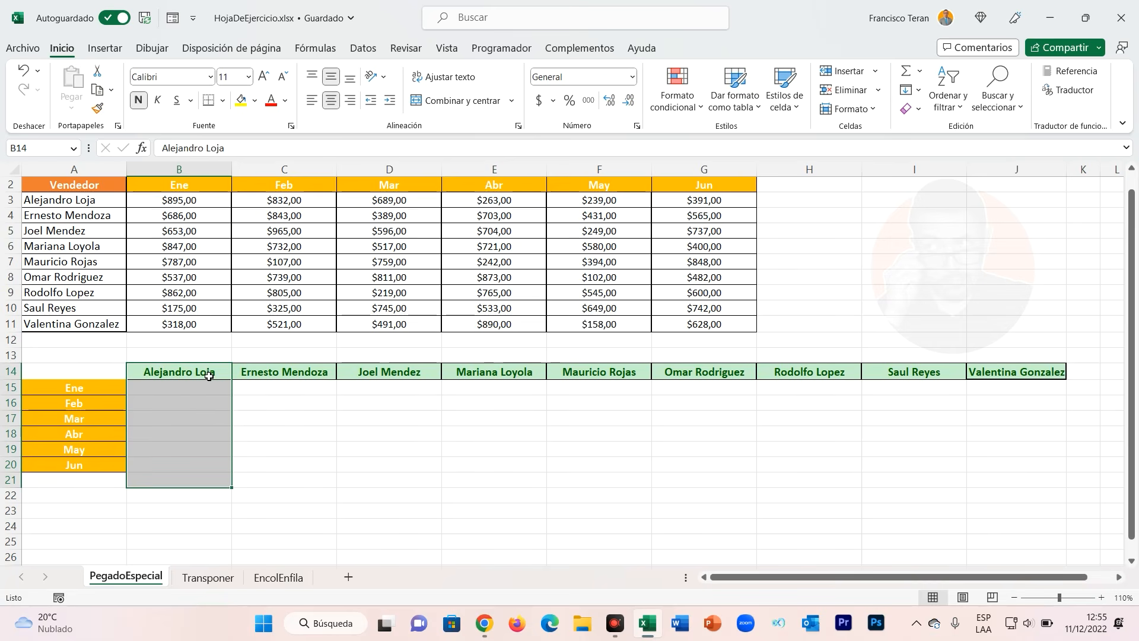
click(173, 389)
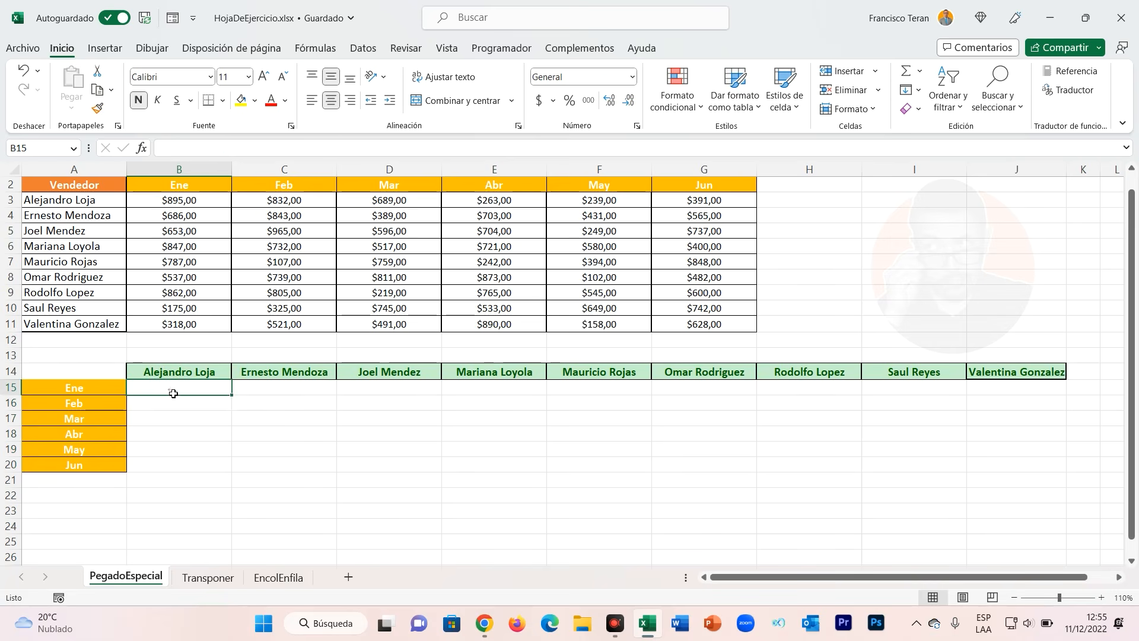
Copy the Ene sales column and paste it transposed into row 15 with Paste Special's Transpose option, then undo the paste.
drag(199, 206, 201, 329)
key(ctrl+c)
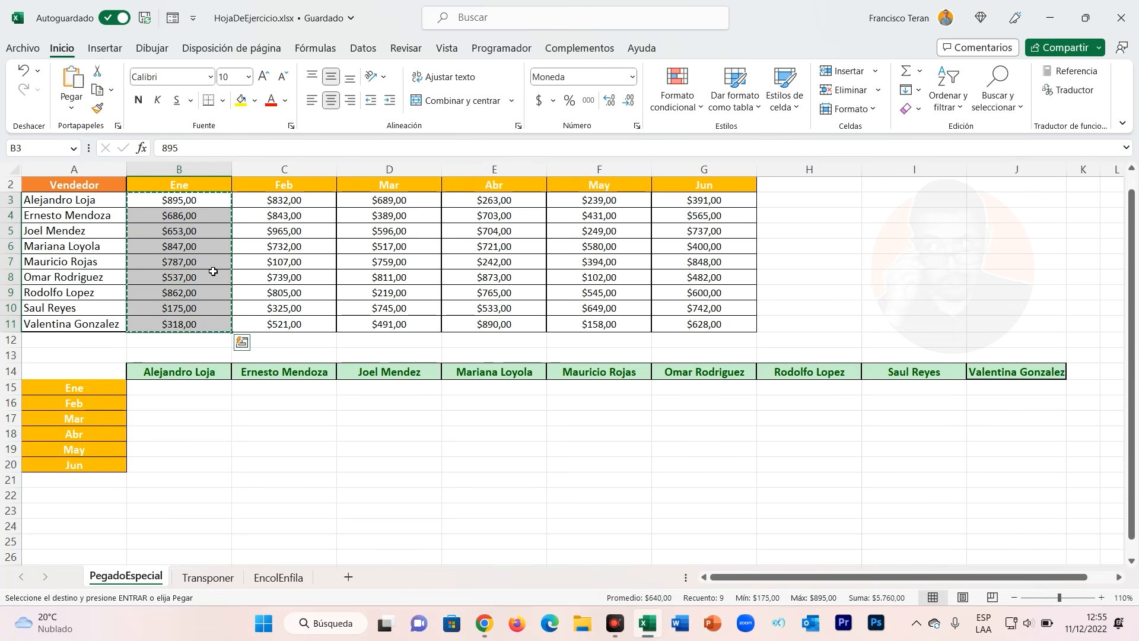
click(164, 390)
right_click(164, 390)
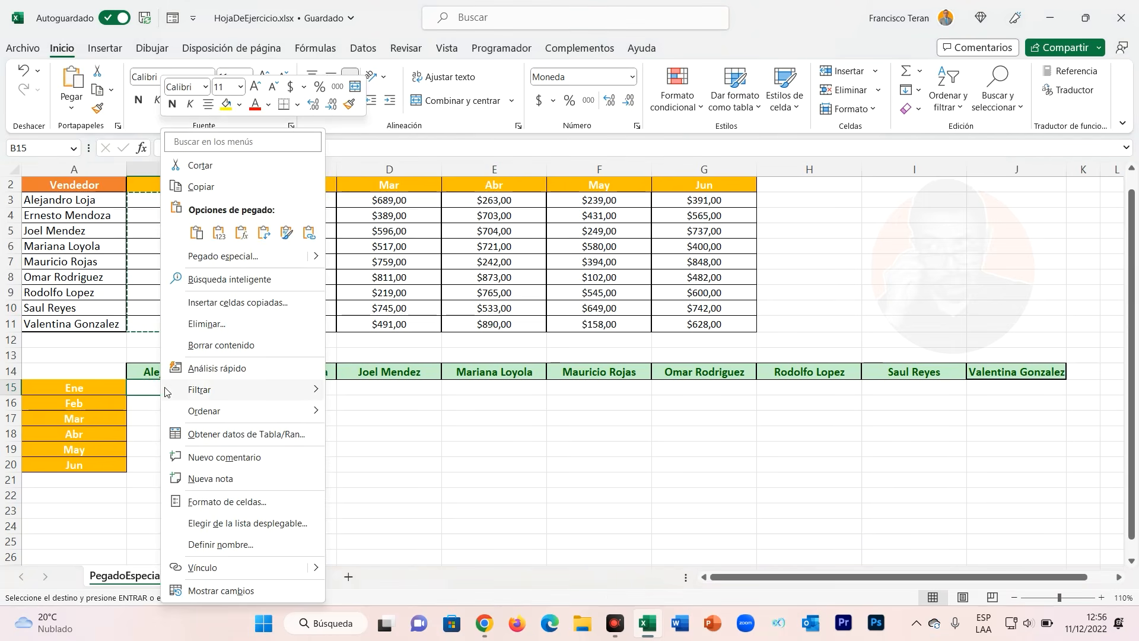
mouse_move(165, 390)
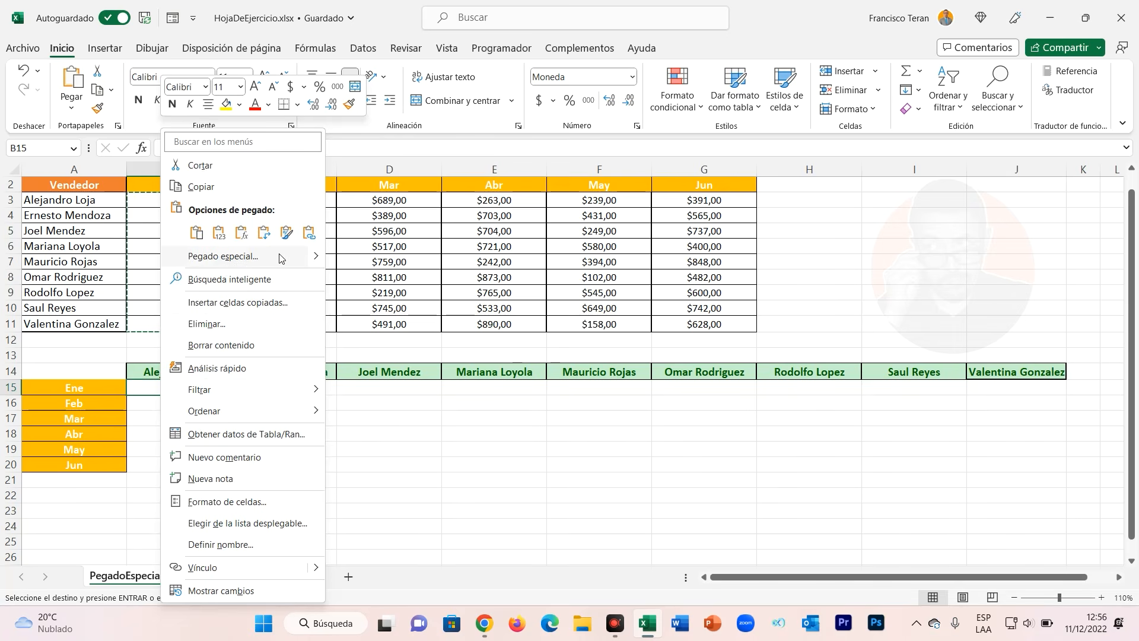
mouse_move(313, 257)
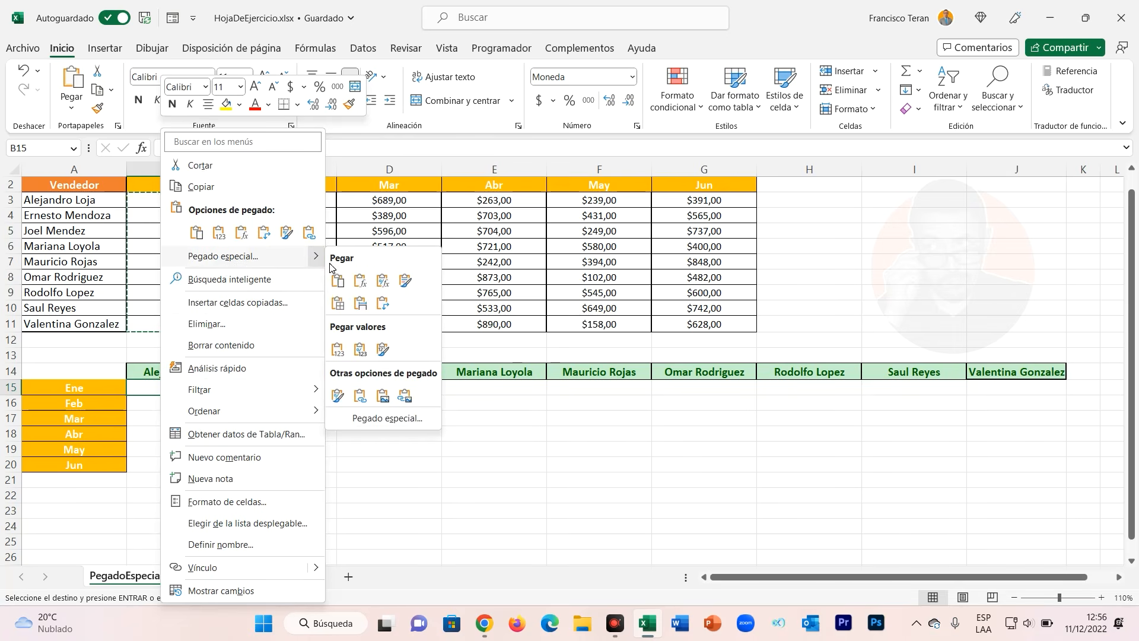
click(388, 418)
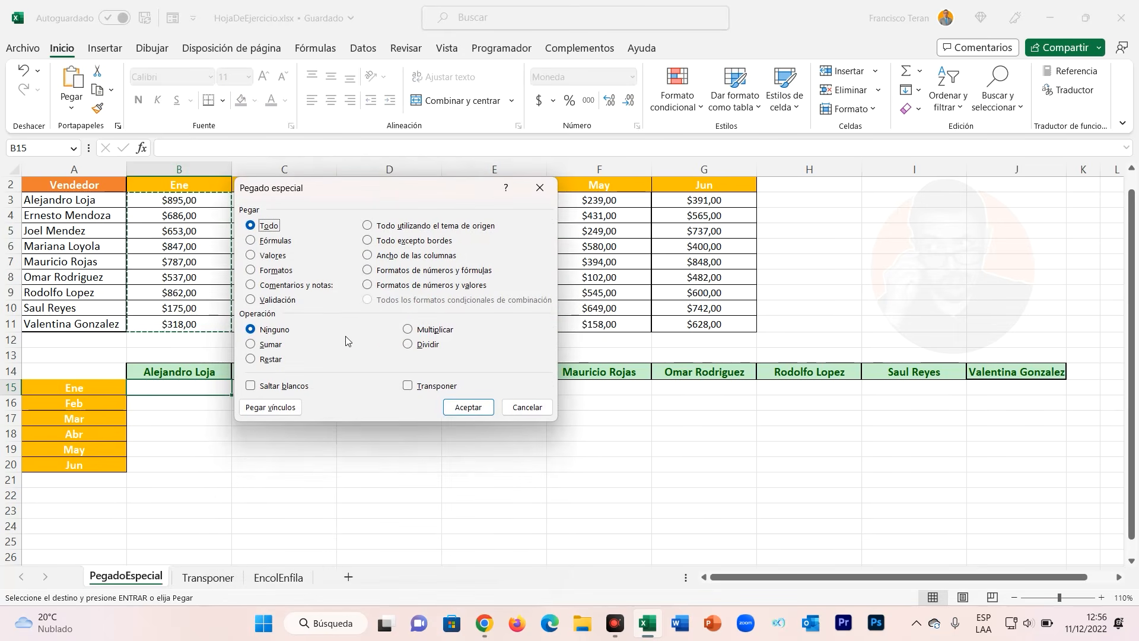
click(408, 386)
drag(409, 194, 463, 66)
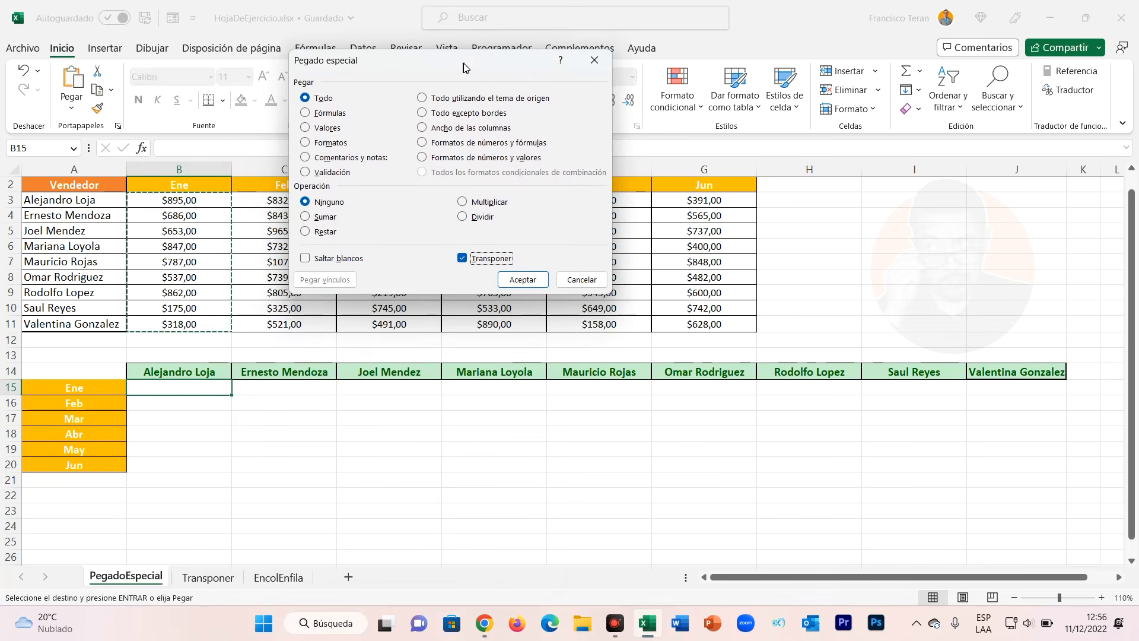
click(522, 280)
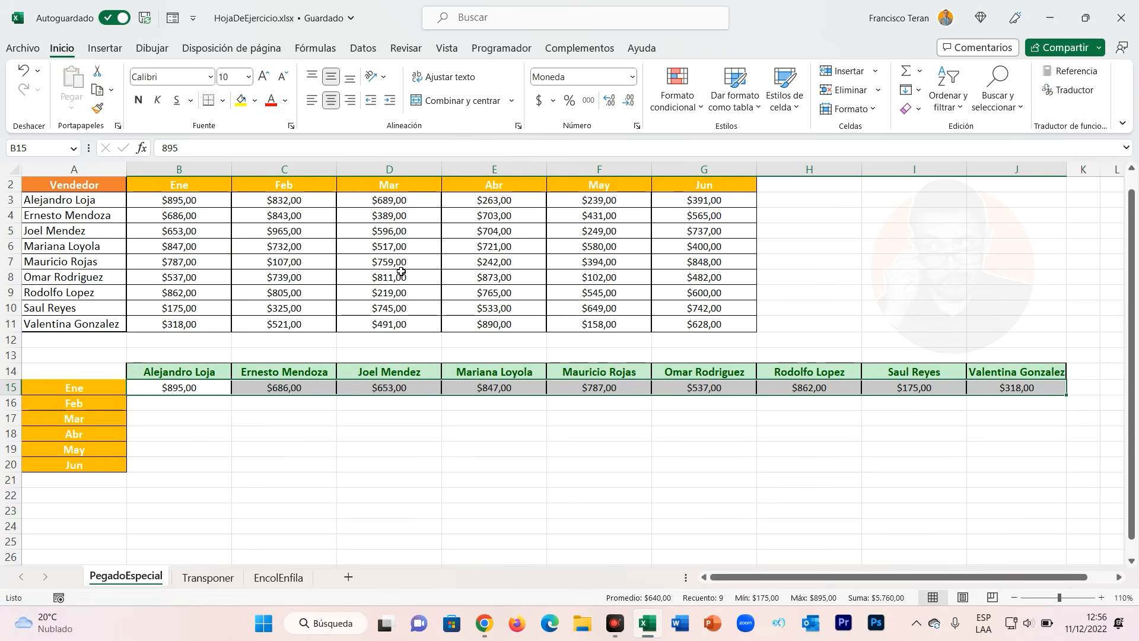
key(ctrl+z)
Copy all monthly sales values and paste them transposed into the grid starting at B15.
drag(198, 199, 744, 334)
key(ctrl+c)
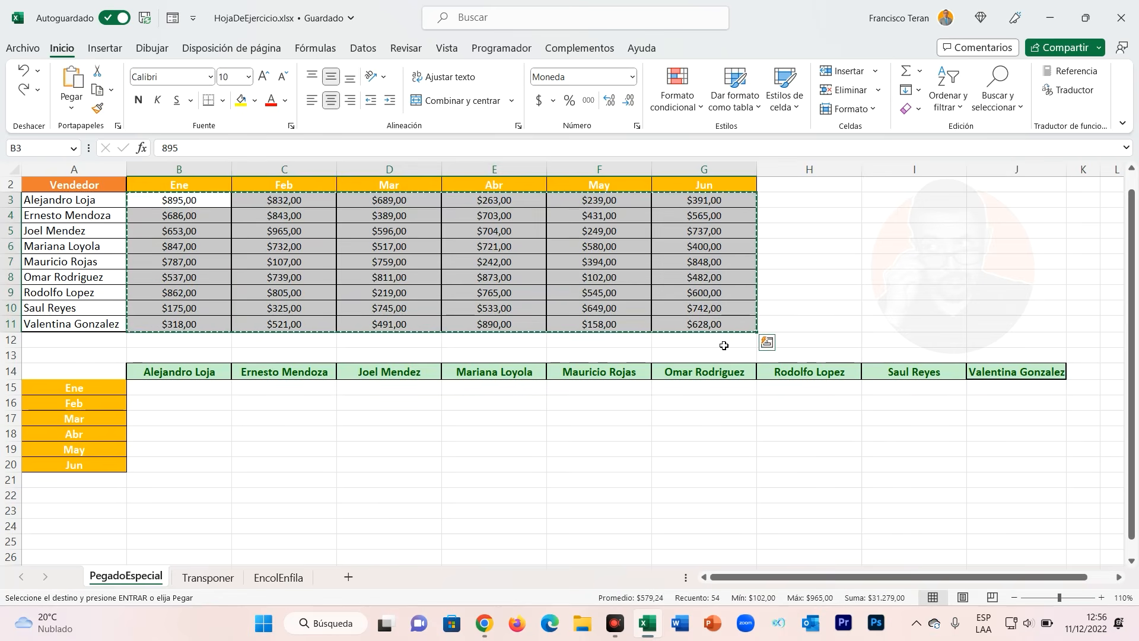
click(165, 393)
right_click(165, 393)
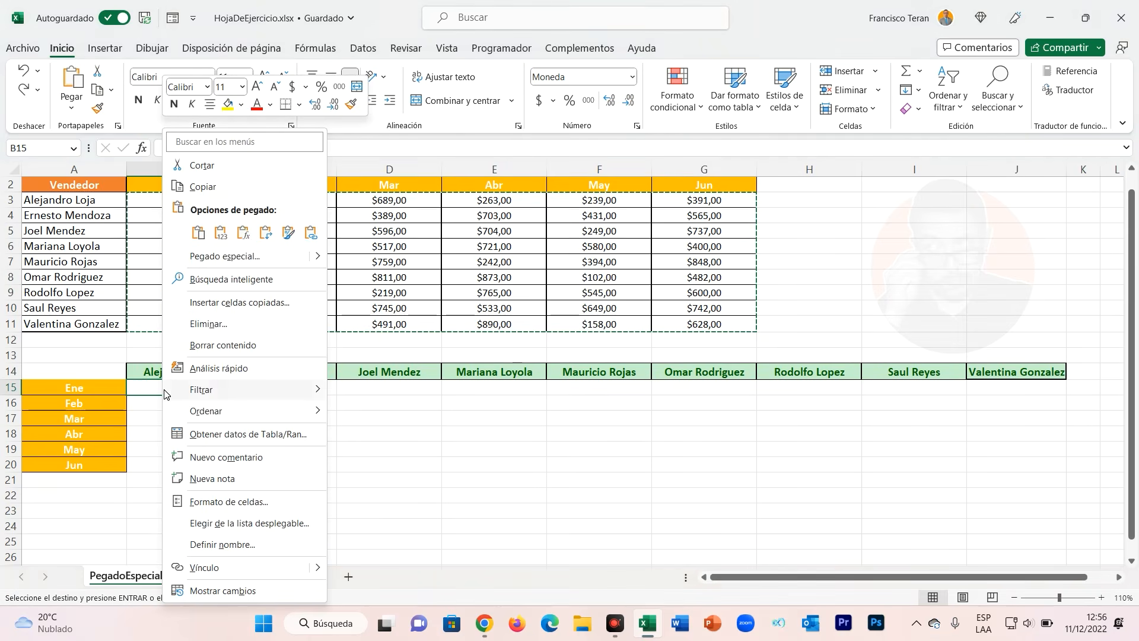
click(266, 237)
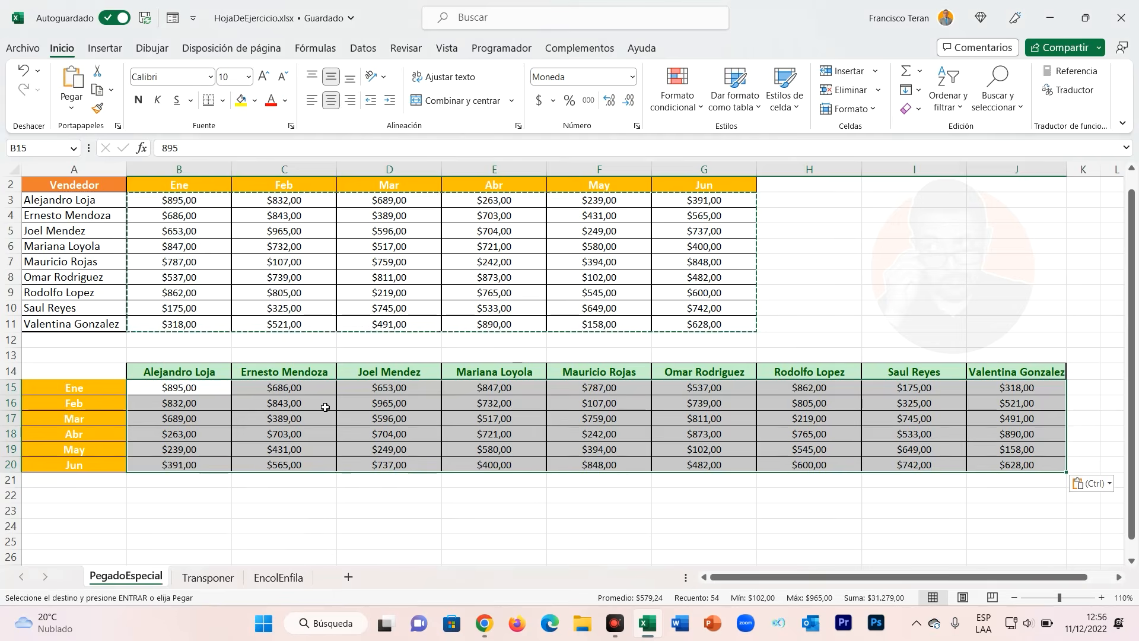
key(Escape)
click(327, 407)
drag(213, 392, 1059, 391)
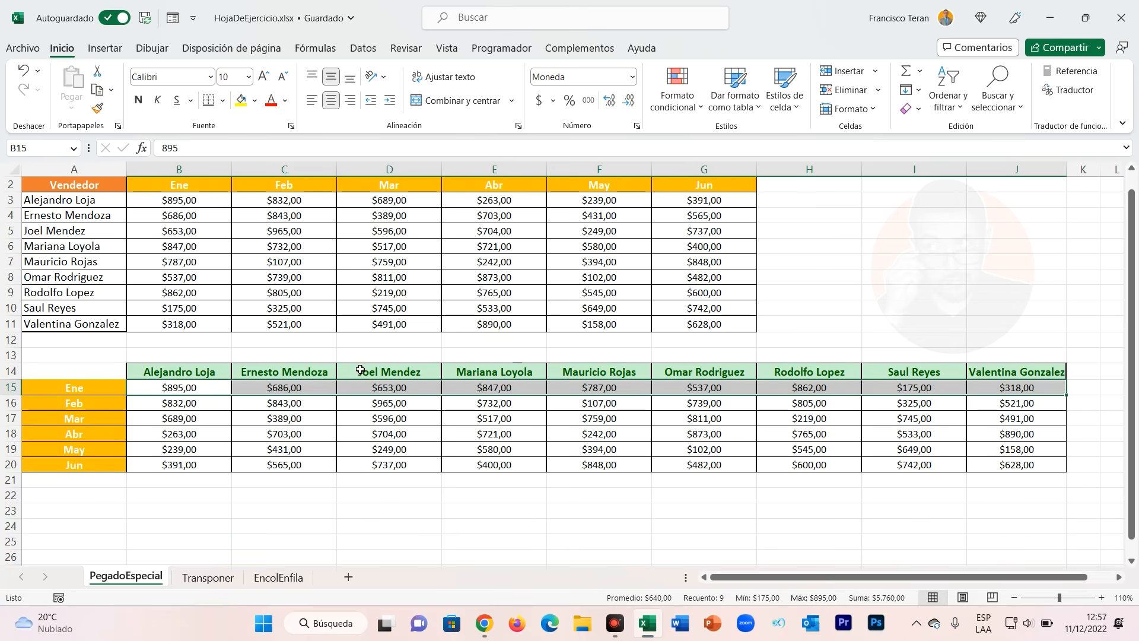
click(192, 411)
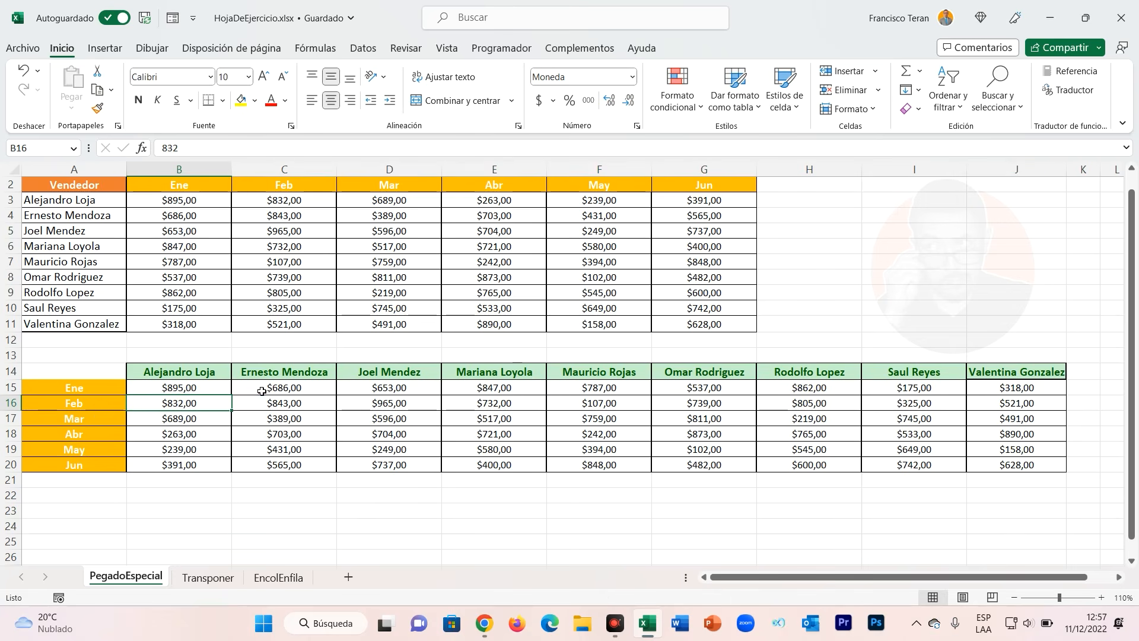
click(279, 405)
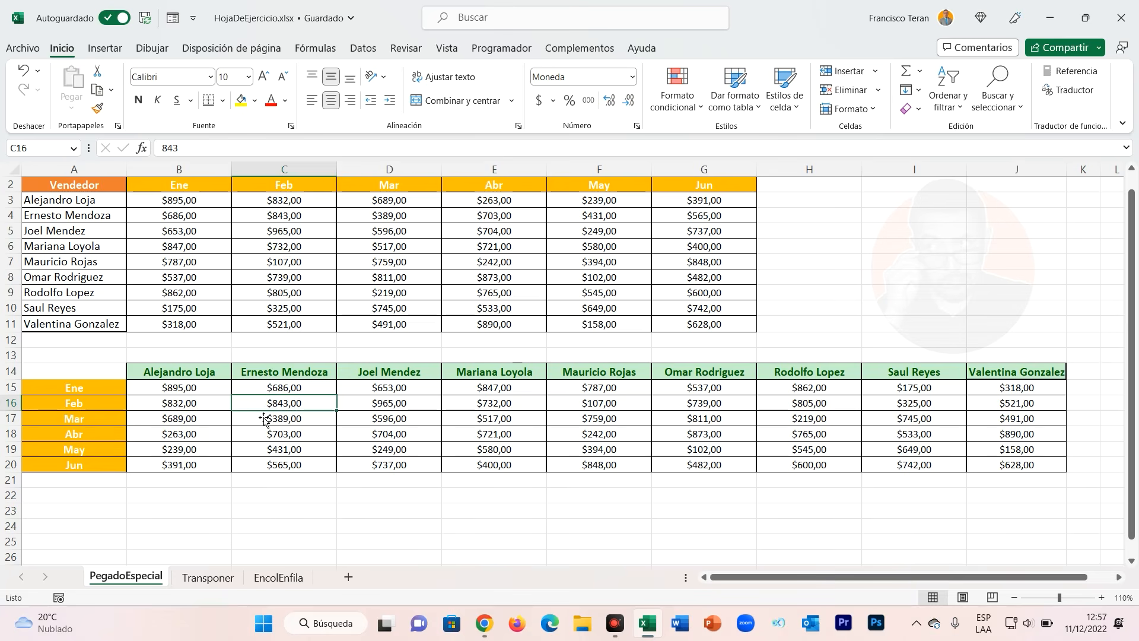
click(194, 395)
click(193, 205)
text(1000)
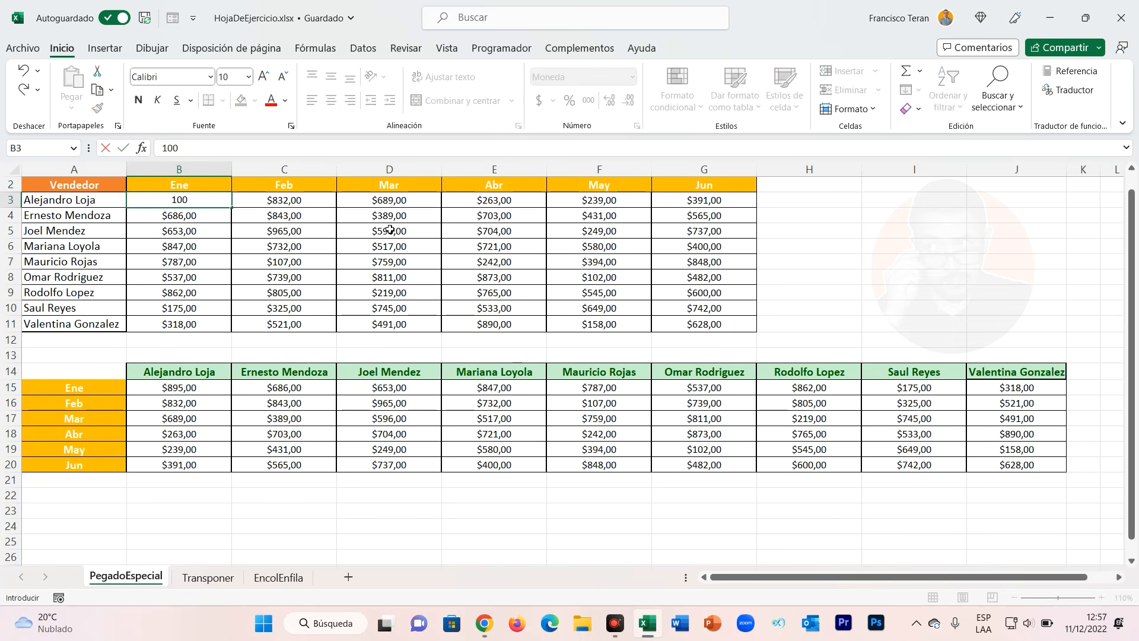
key(Return)
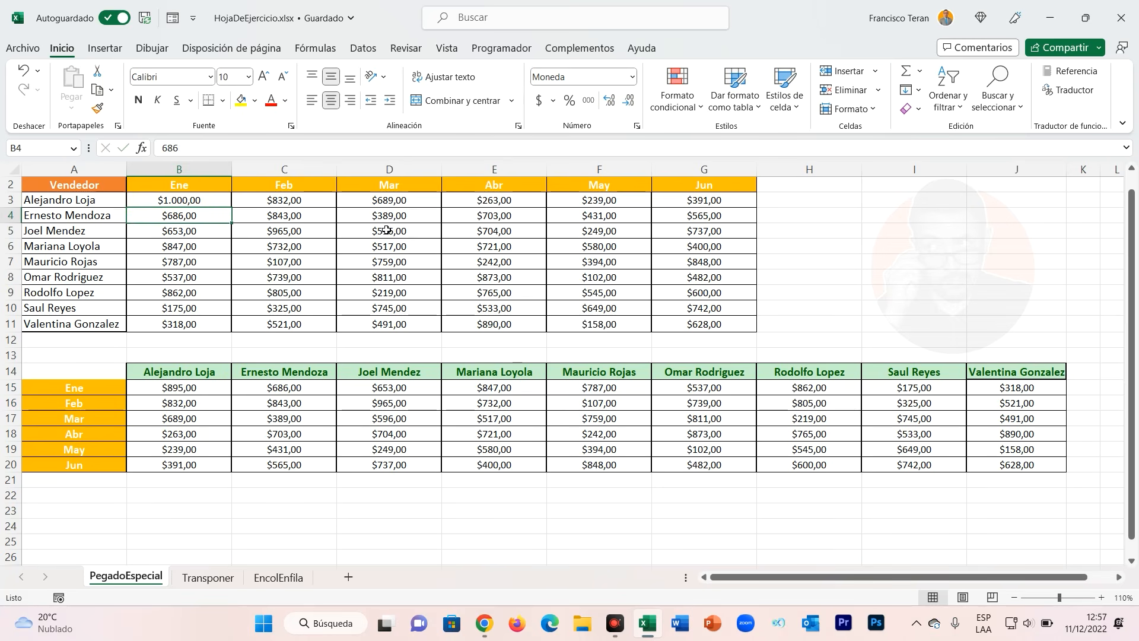
Compare the transposed grid values against the source table values.
click(516, 392)
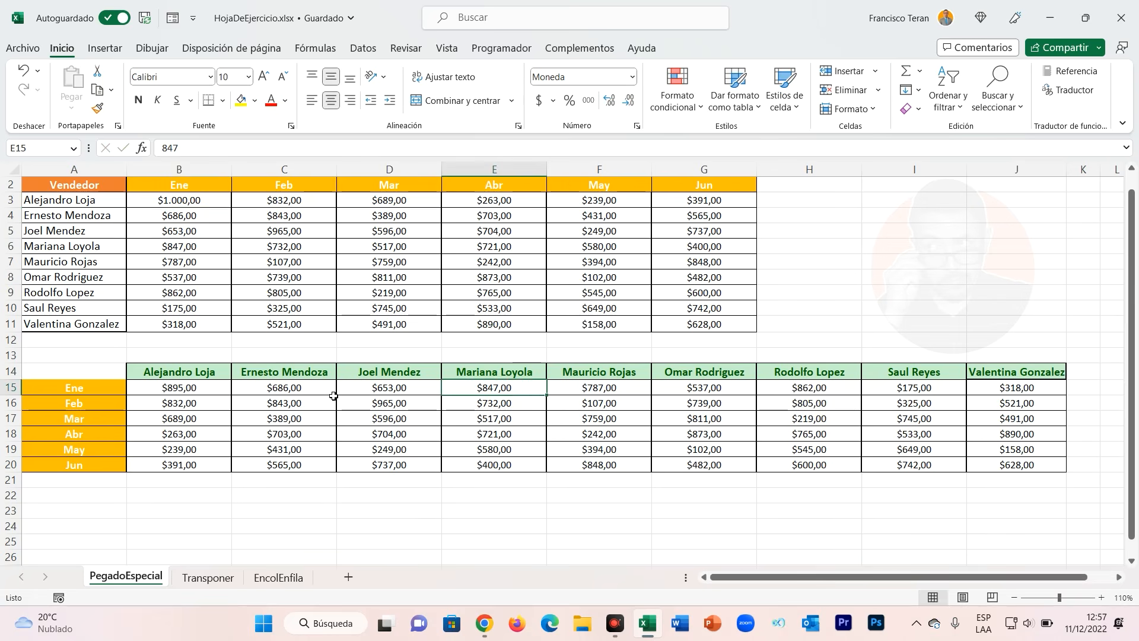
click(287, 391)
click(172, 389)
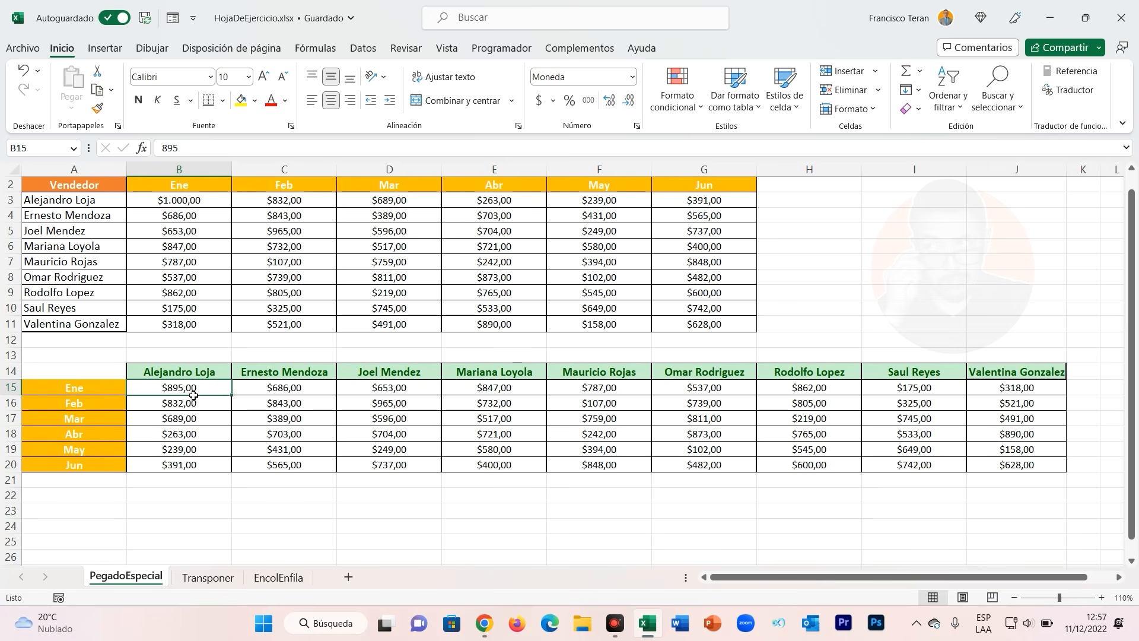
click(200, 203)
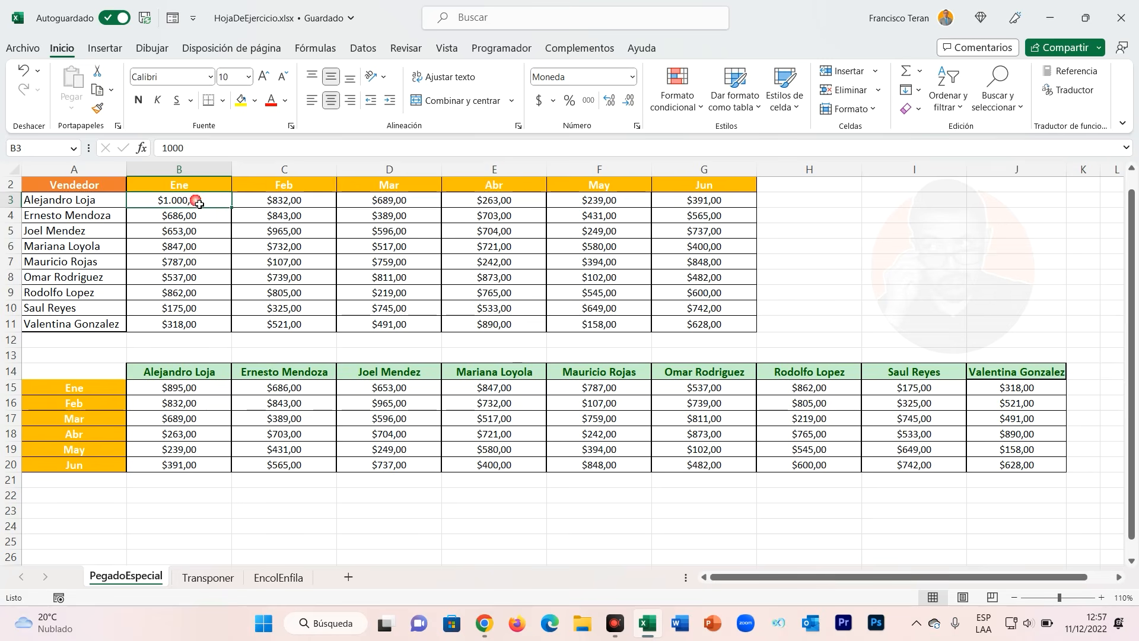
drag(205, 393, 1001, 464)
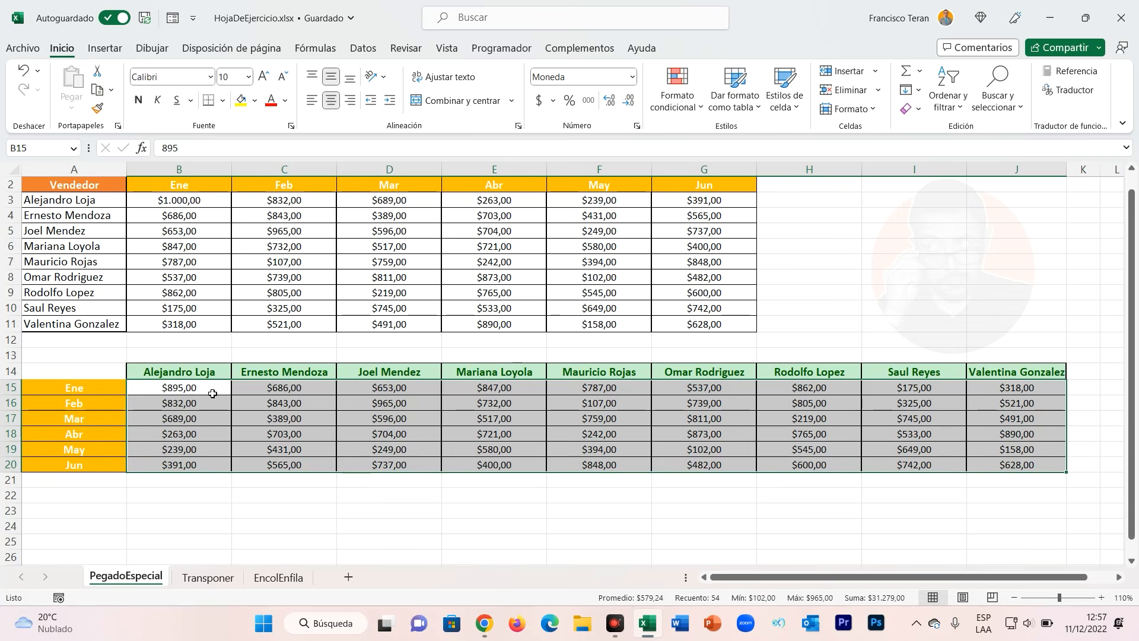
drag(216, 393, 996, 468)
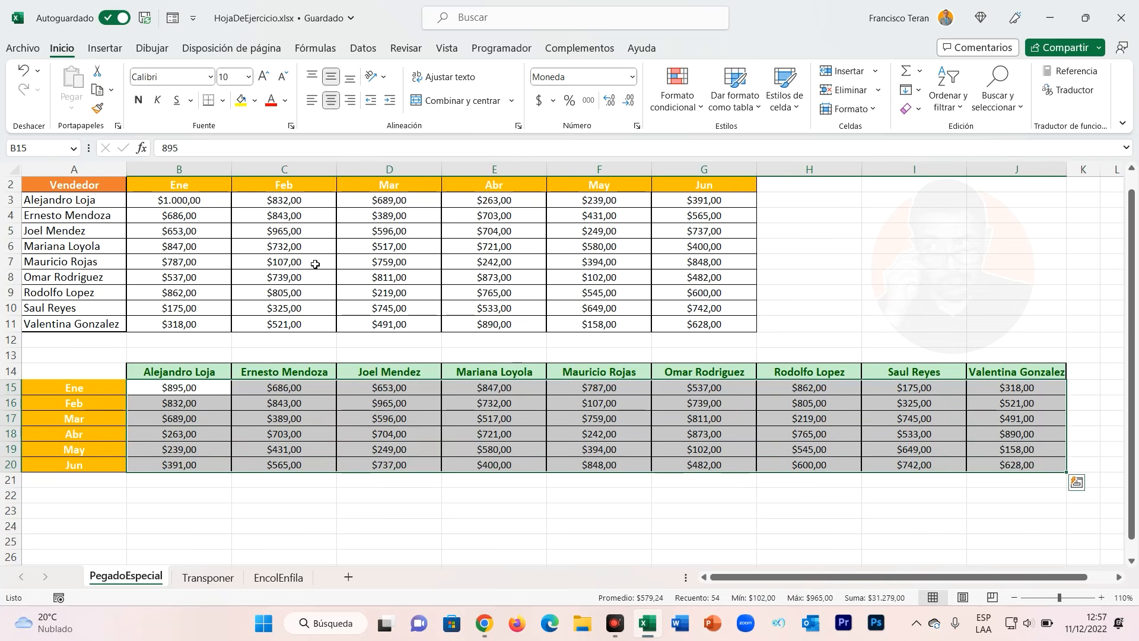
drag(182, 200, 704, 324)
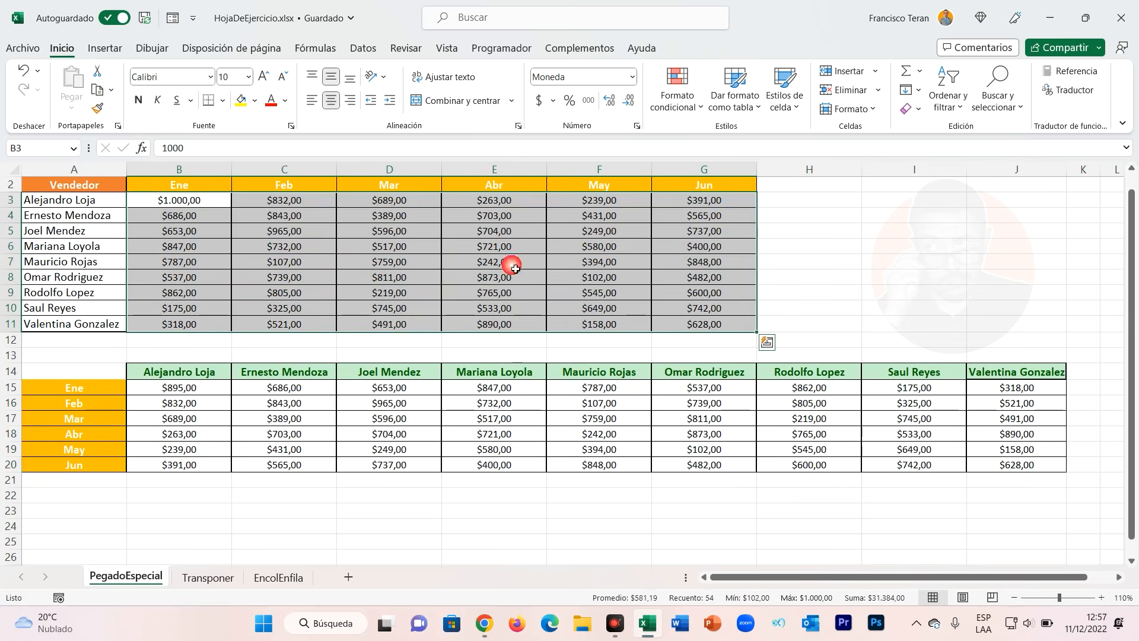
click(191, 207)
click(320, 230)
text(100)
key(Return)
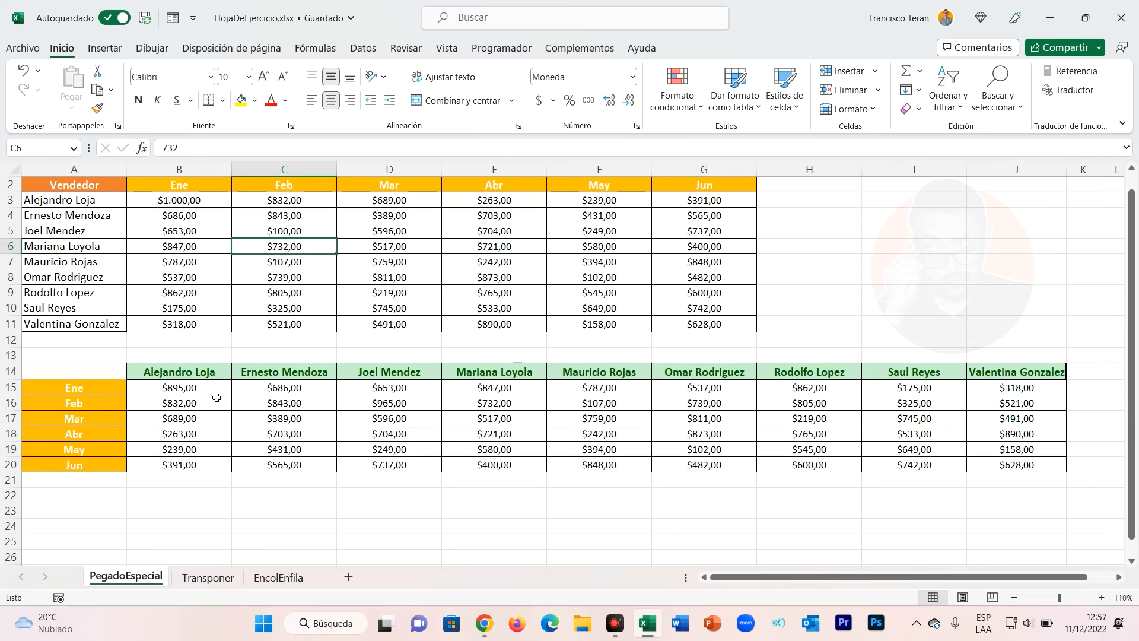
drag(202, 394, 1001, 478)
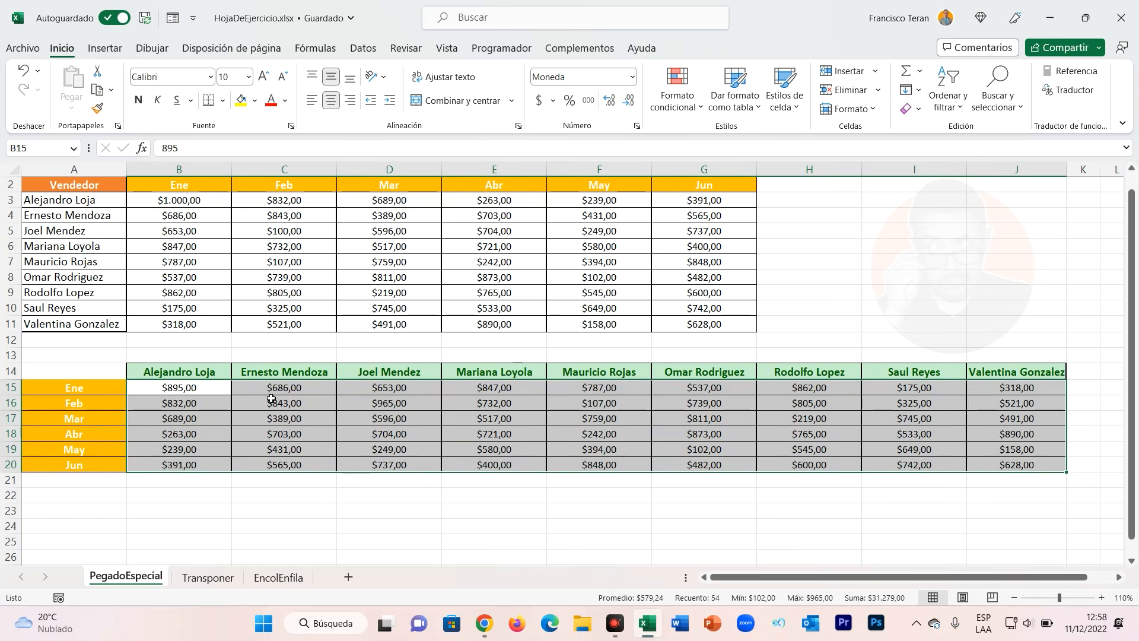
Switch to the Transponer sheet and examine the source table's seller rows and month columns.
click(283, 359)
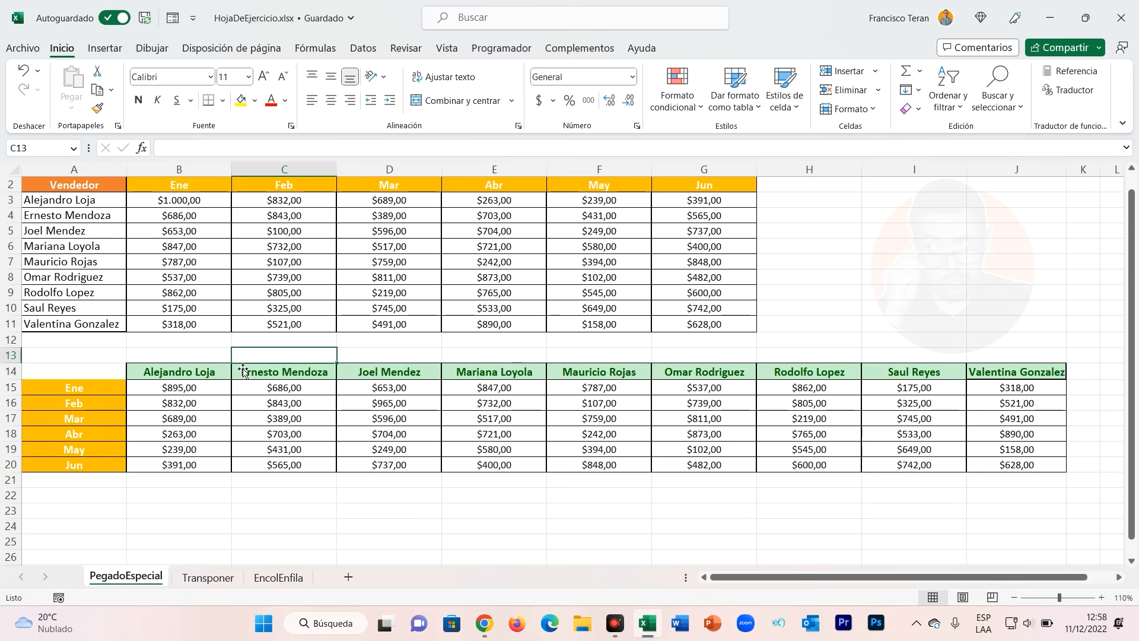
click(223, 577)
click(326, 446)
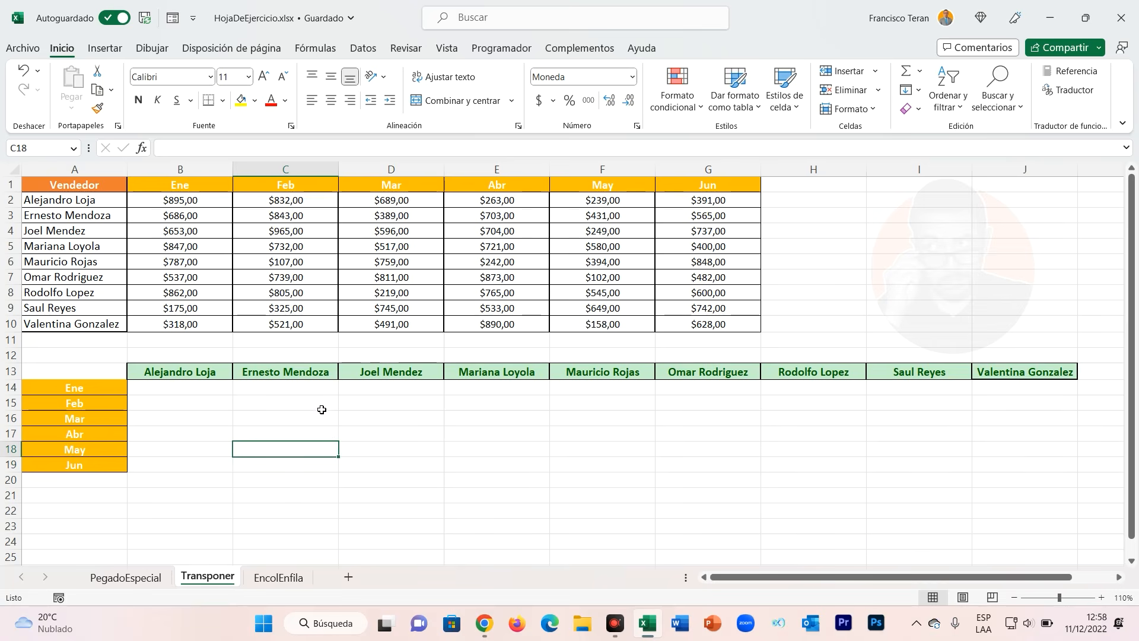
click(201, 391)
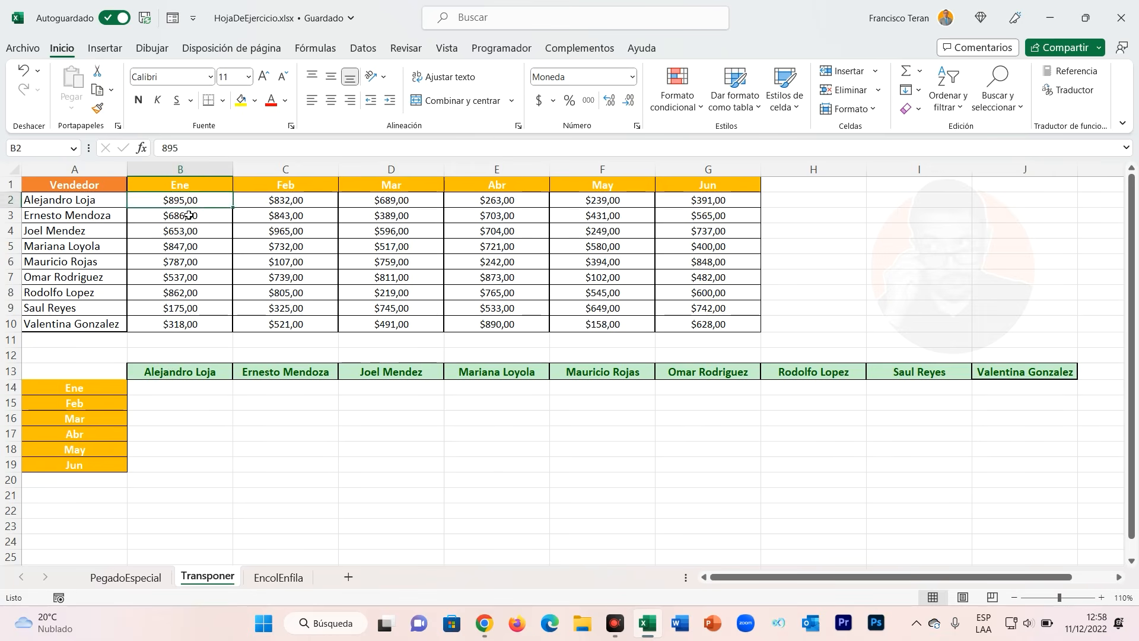
drag(182, 215, 180, 293)
drag(285, 215, 285, 293)
drag(196, 202, 708, 202)
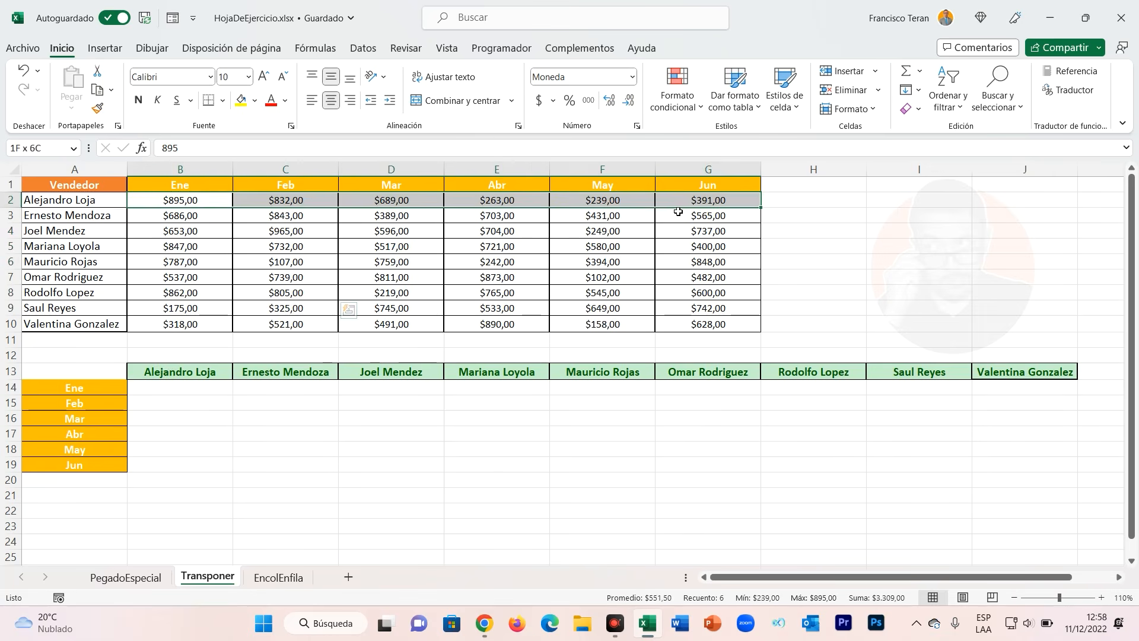
Enter a TRANSPONER formula in B14 that transposes the Ene column B2:B10.
click(191, 389)
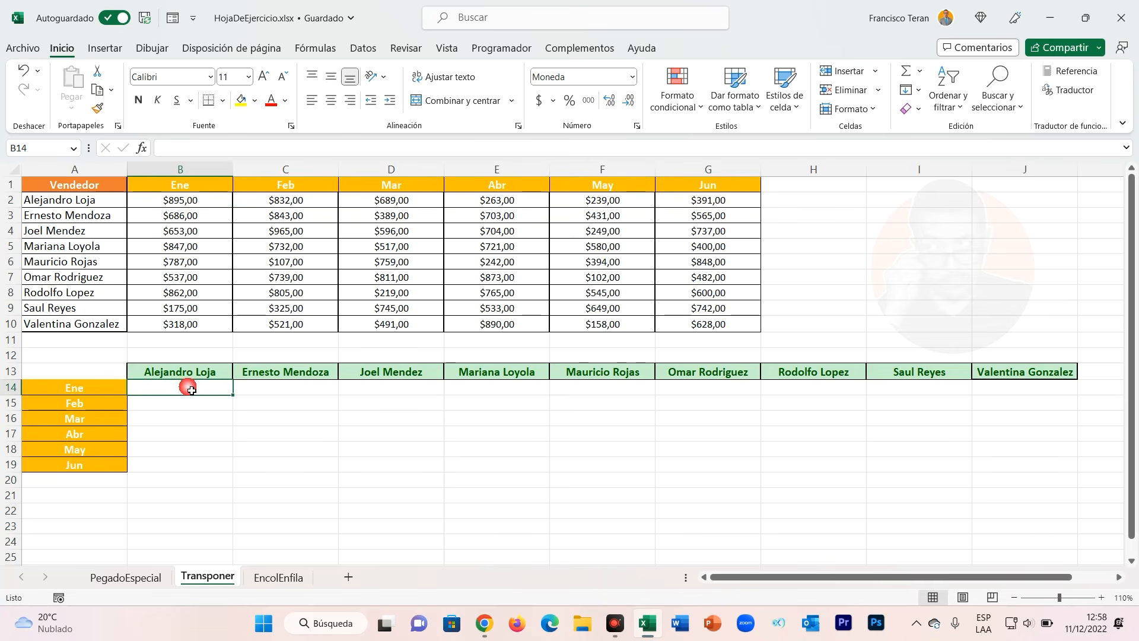
text(=TRANSPONER()
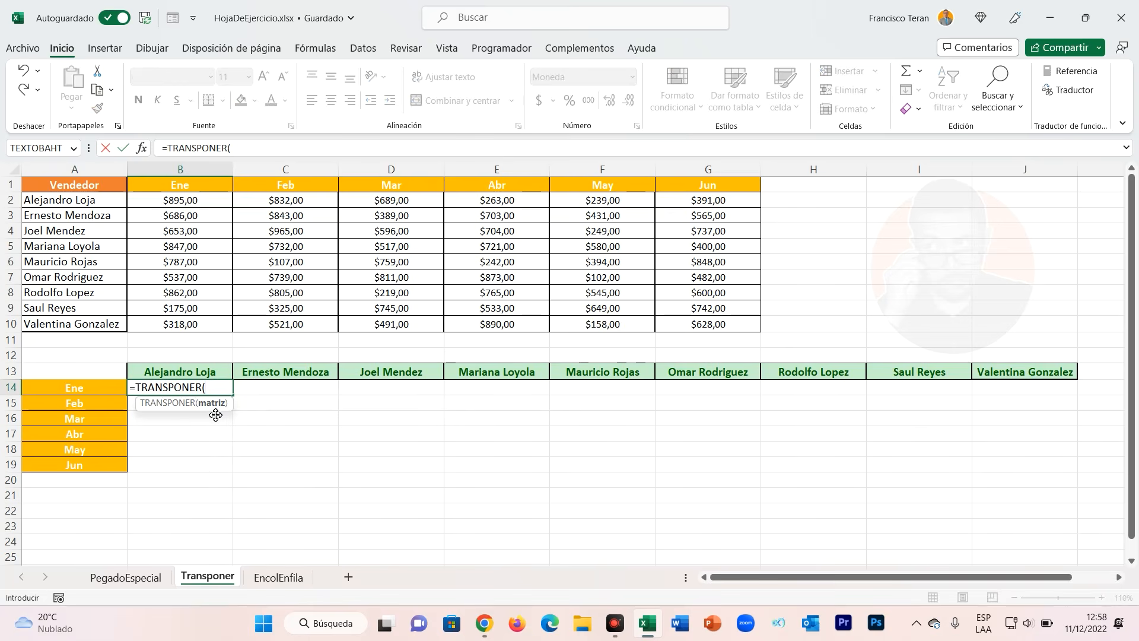
drag(209, 202, 196, 325)
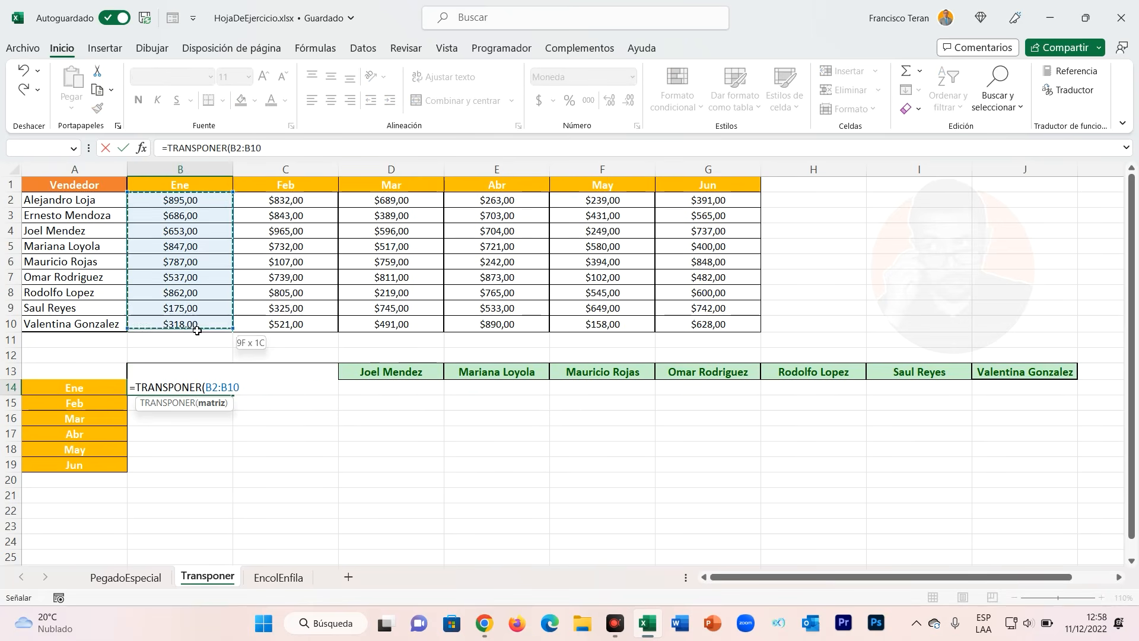
text())
key(Return)
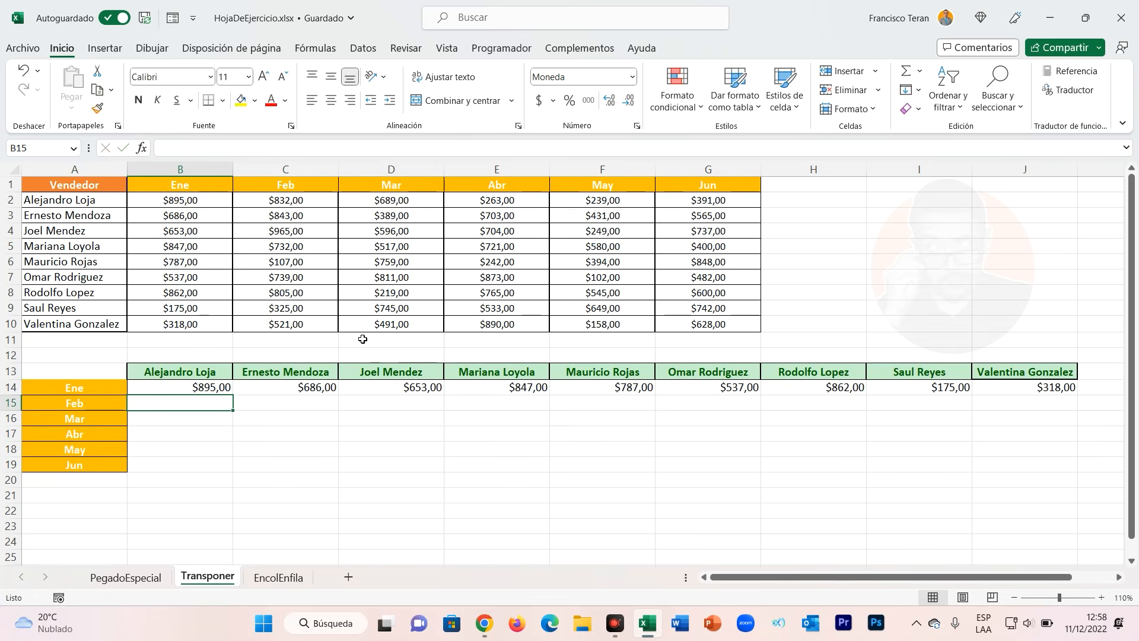
Edit the B14 formula to =TRANSPONER(B2:G10) so it transposes the whole sales table.
drag(199, 393, 1043, 395)
click(229, 219)
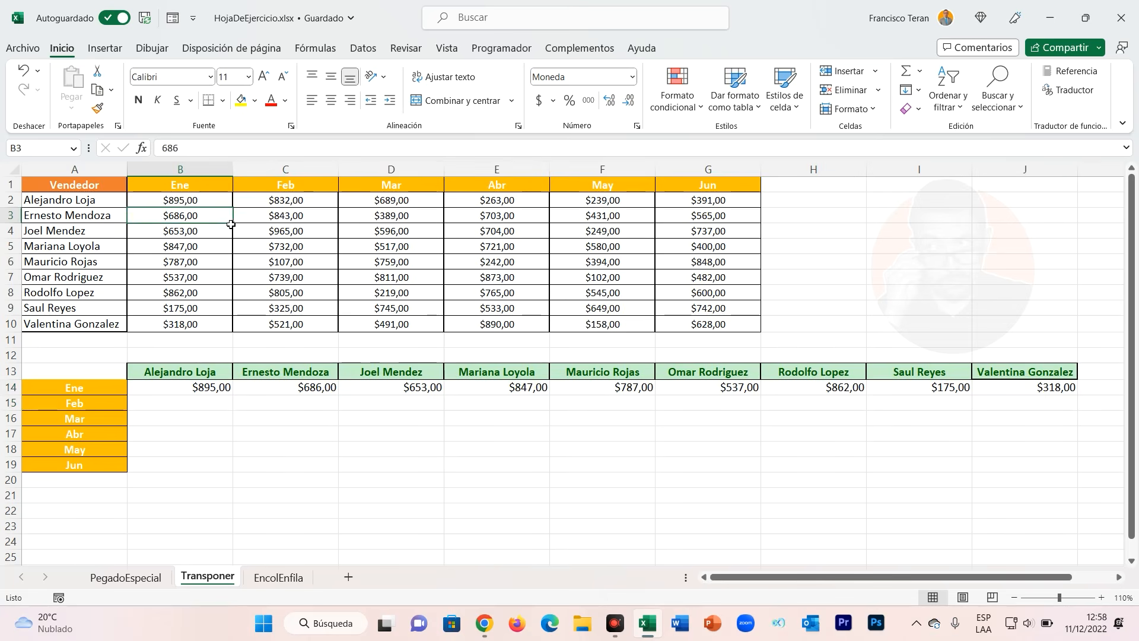
drag(186, 204, 697, 324)
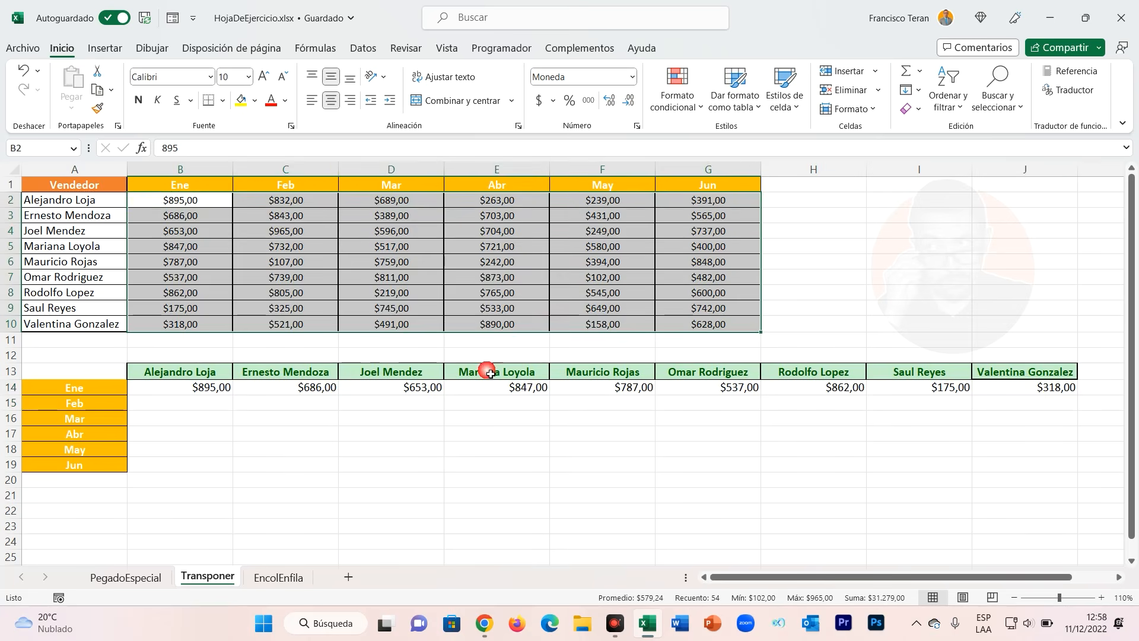
click(184, 389)
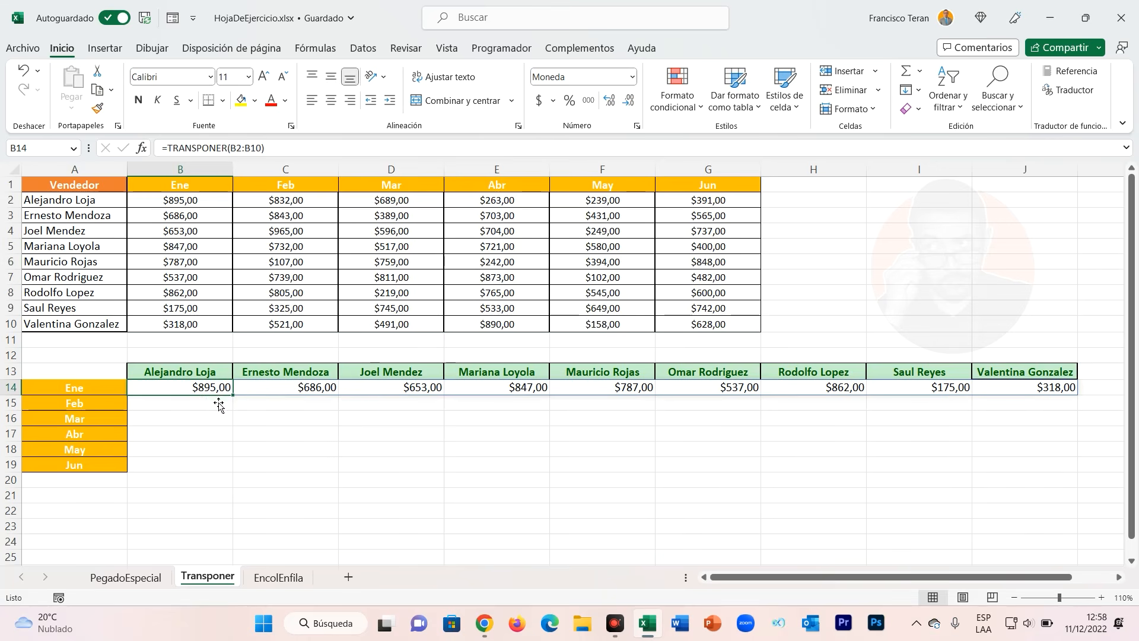
double_click(181, 389)
drag(241, 393, 211, 395)
key(BackSpace)
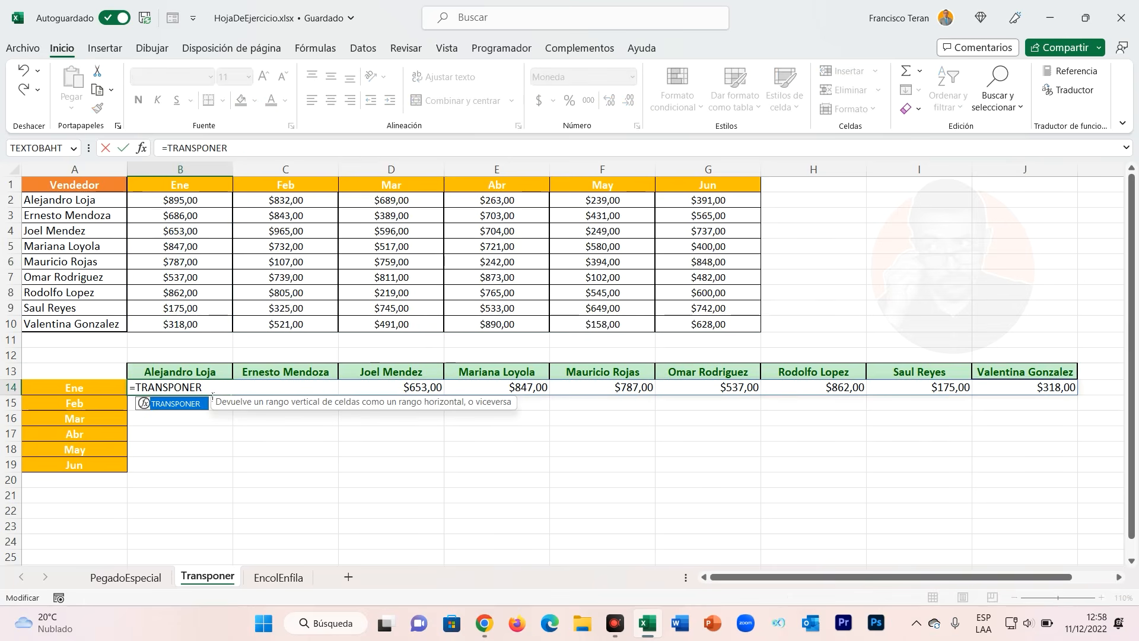
text(()
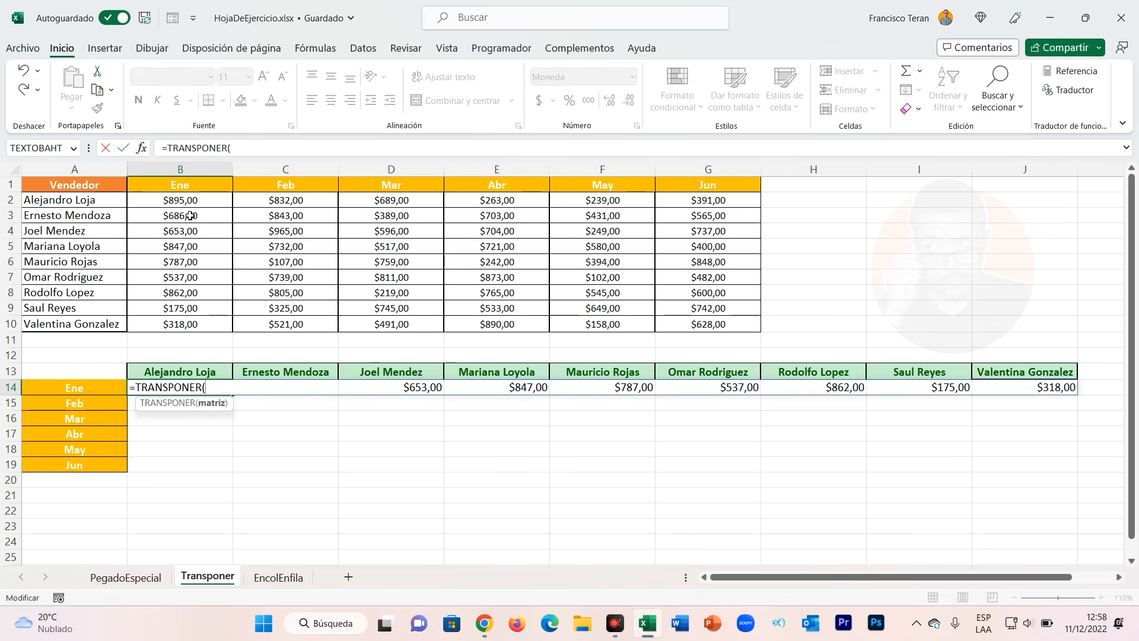
drag(191, 206, 693, 324)
text())
key(Return)
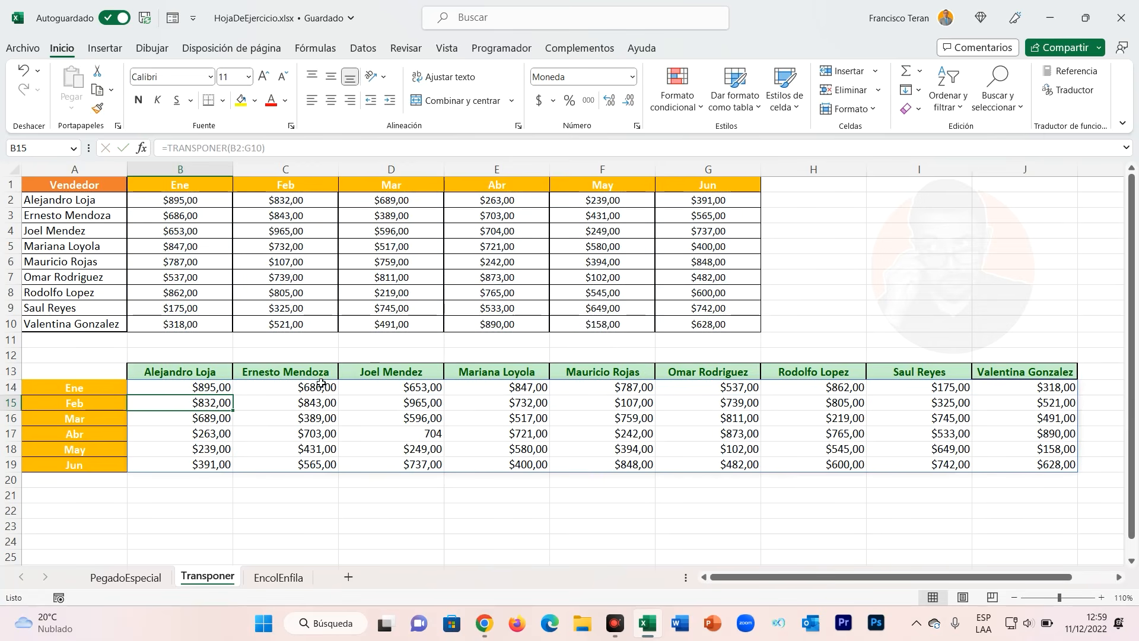
Compare the formula-based grid with the pasted grid on the PegadoEspecial sheet.
click(199, 392)
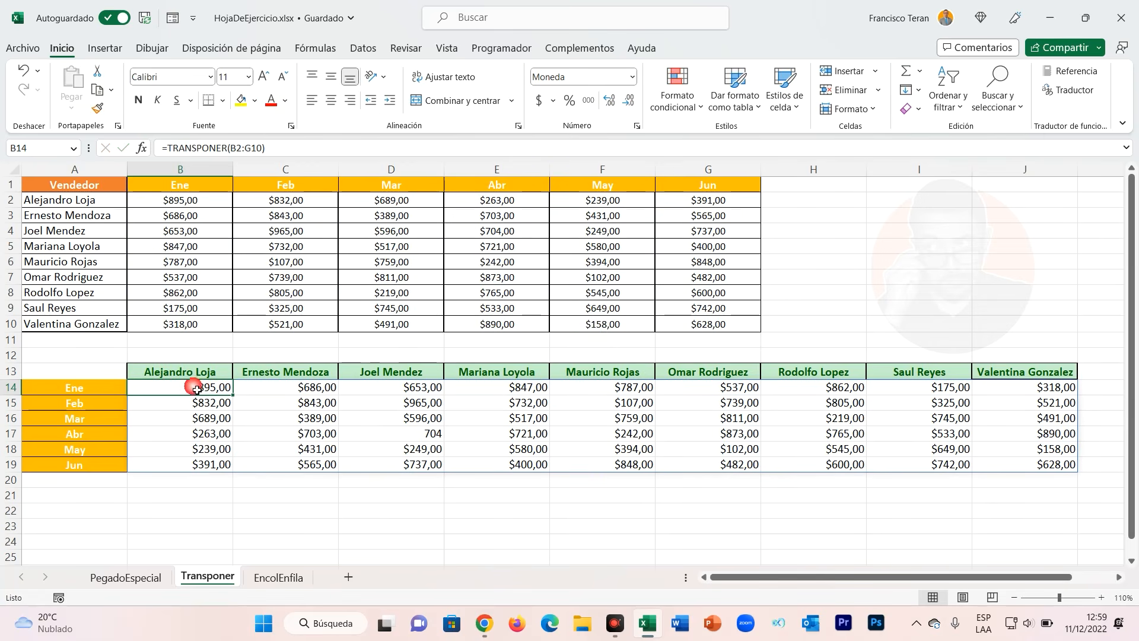
click(147, 575)
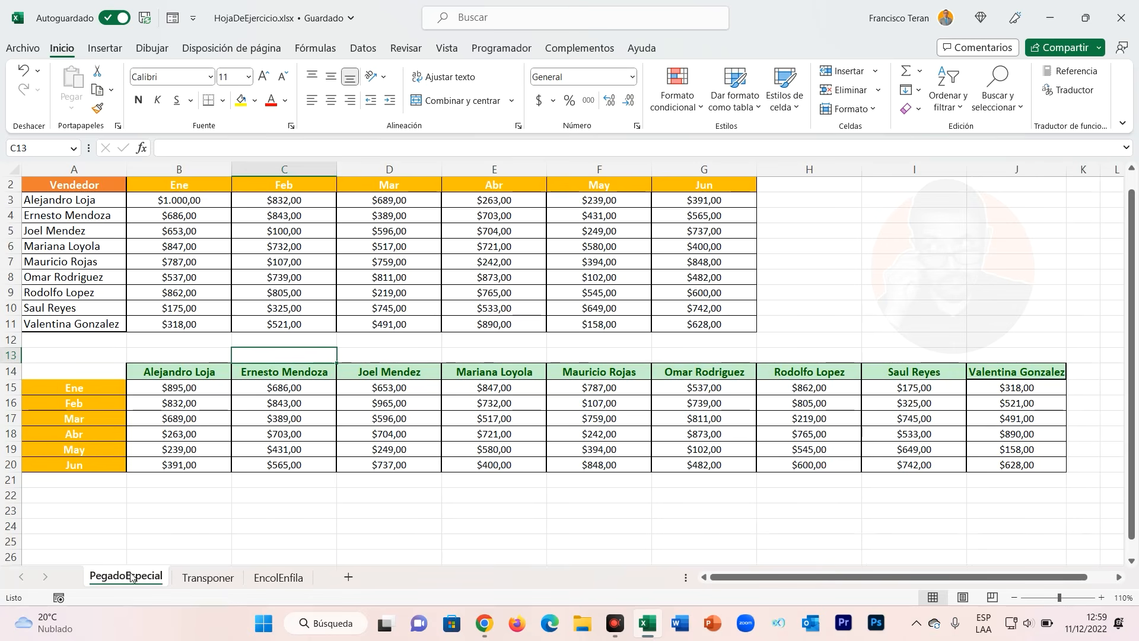
click(193, 387)
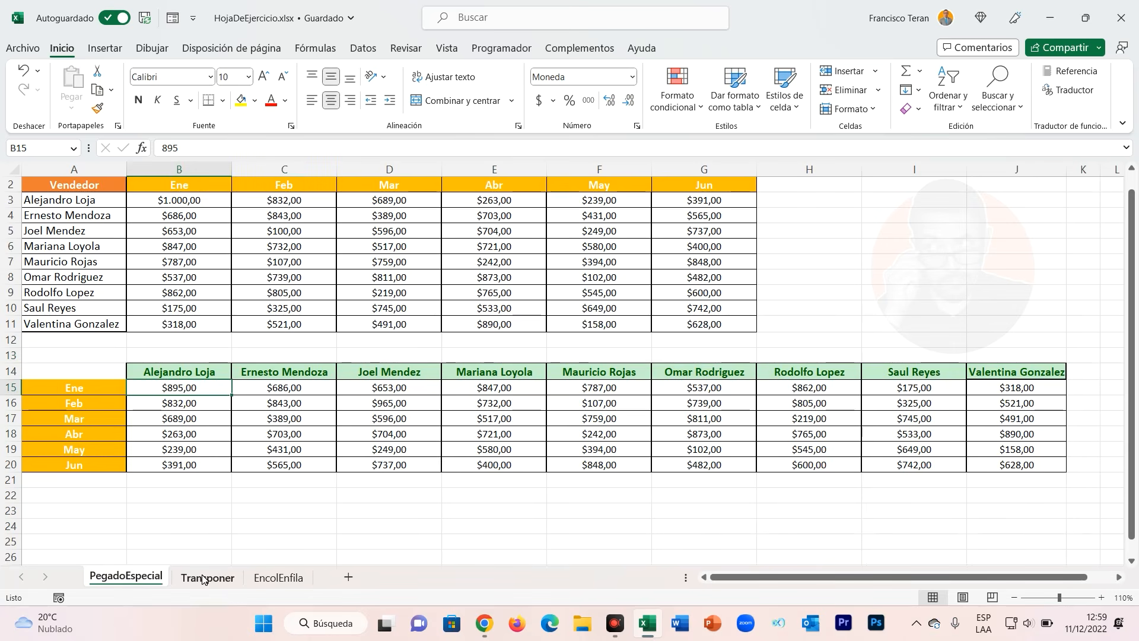
click(207, 576)
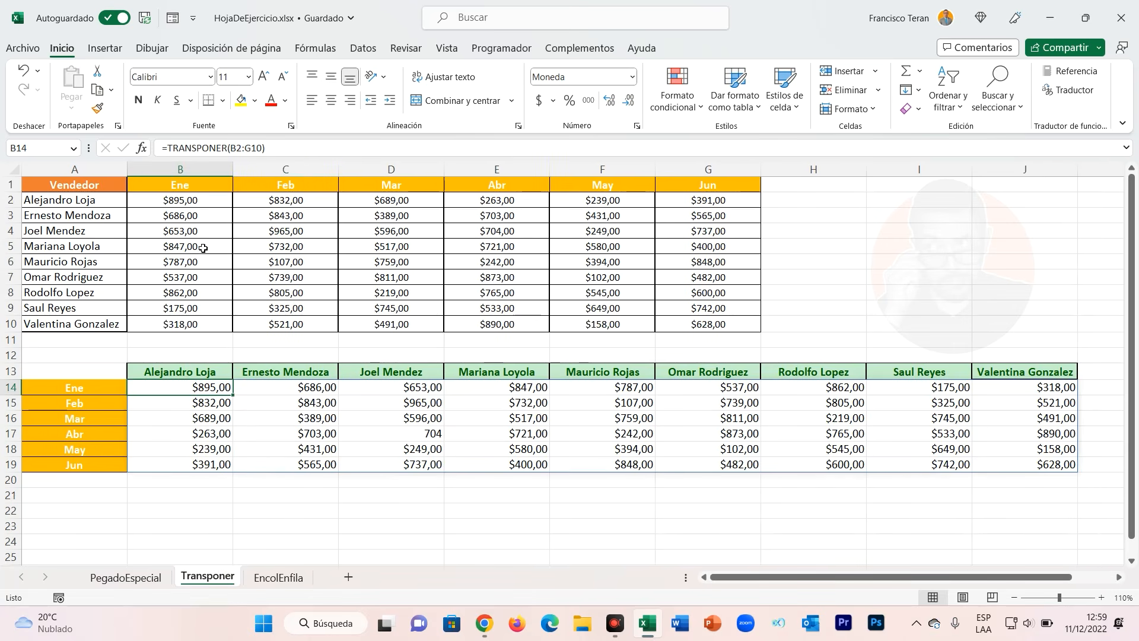
click(187, 204)
text(1.00)
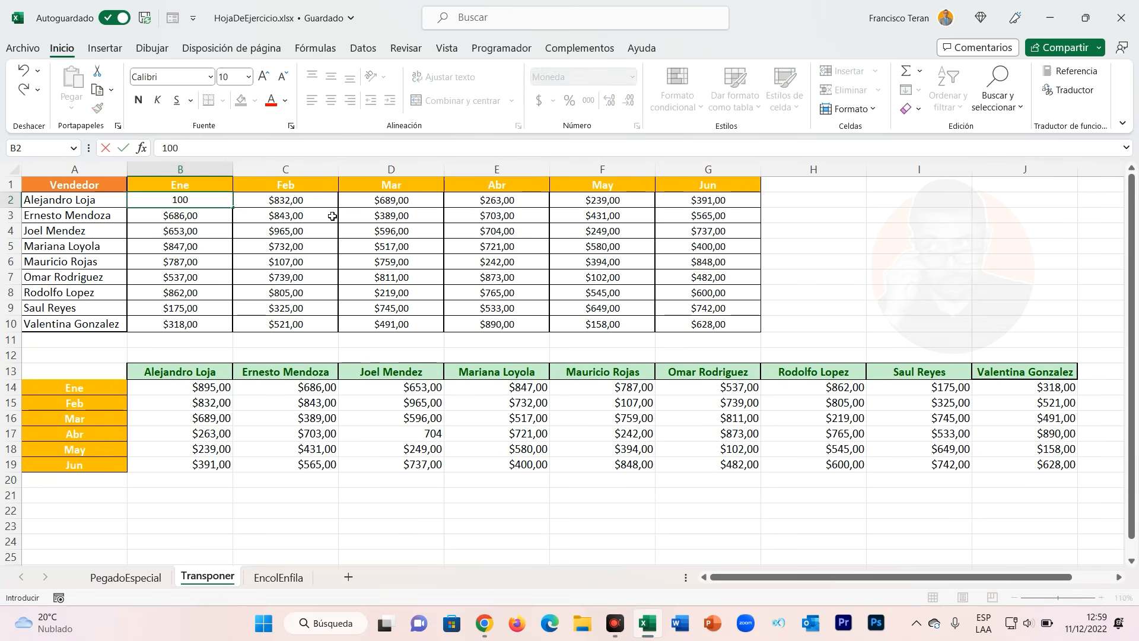
text(0)
key(Return)
click(203, 206)
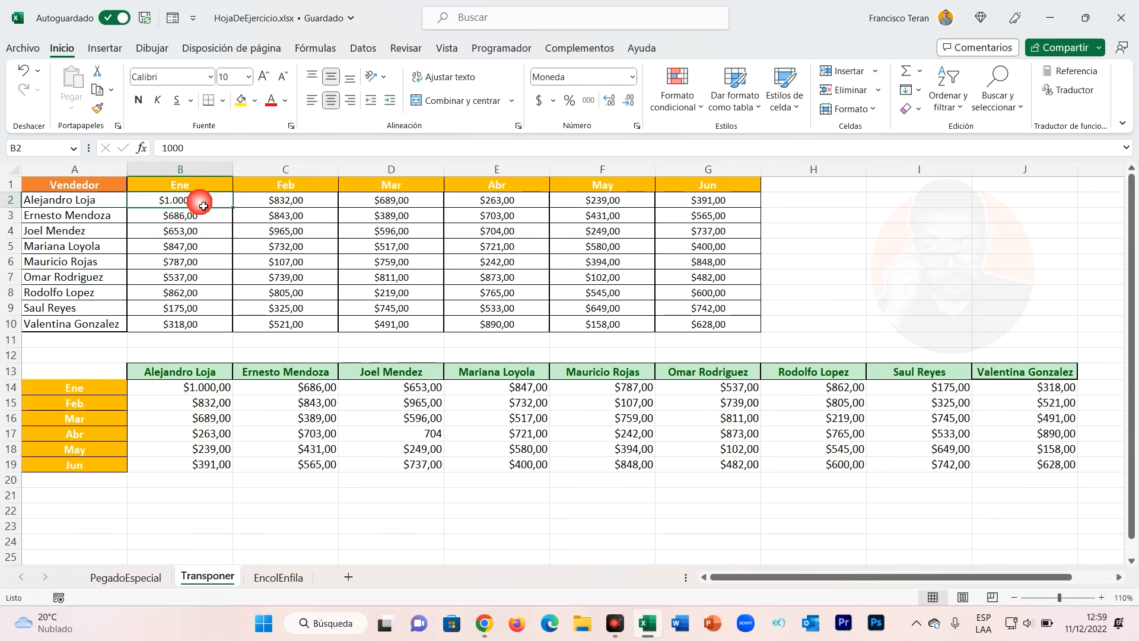
Select cells across the transposed grid to inspect their TRANSPONER formula.
click(192, 394)
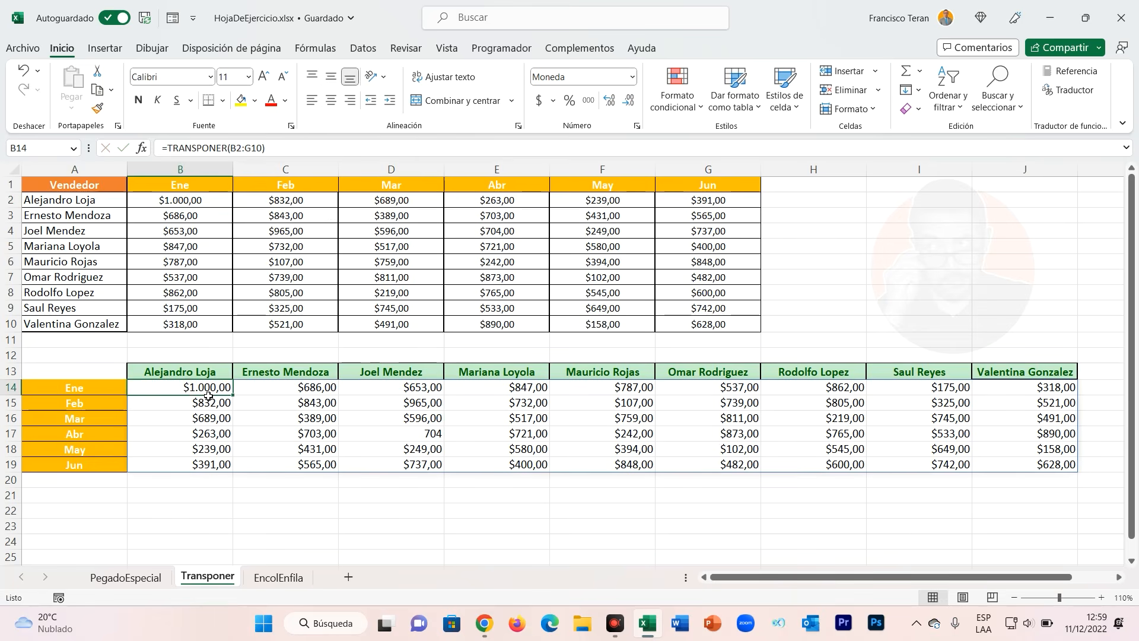
click(282, 396)
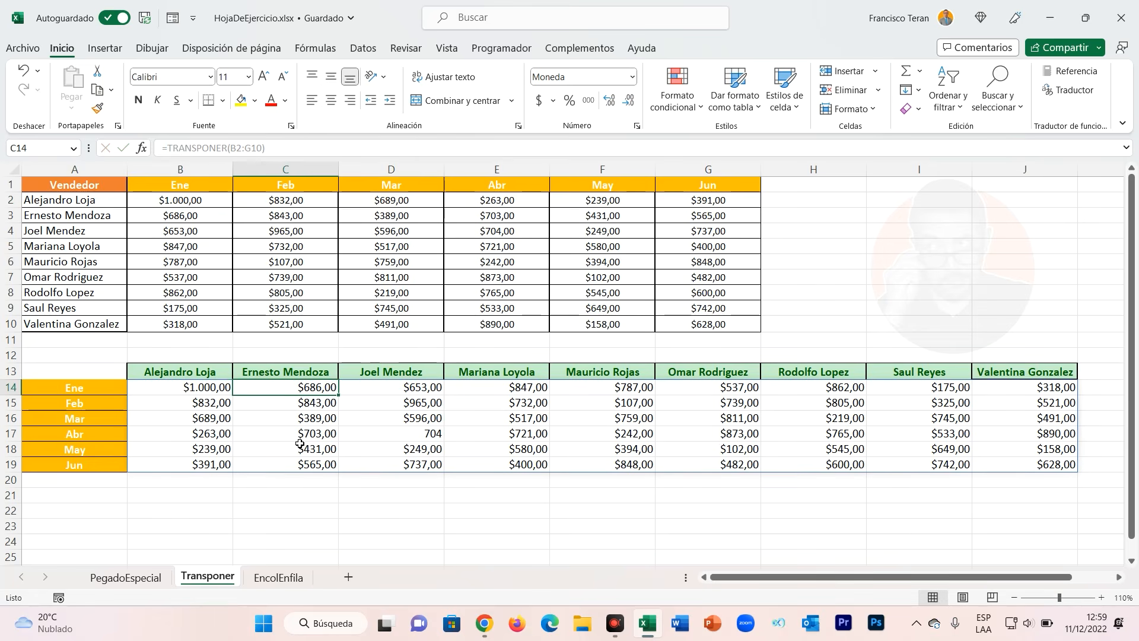
click(212, 391)
click(486, 406)
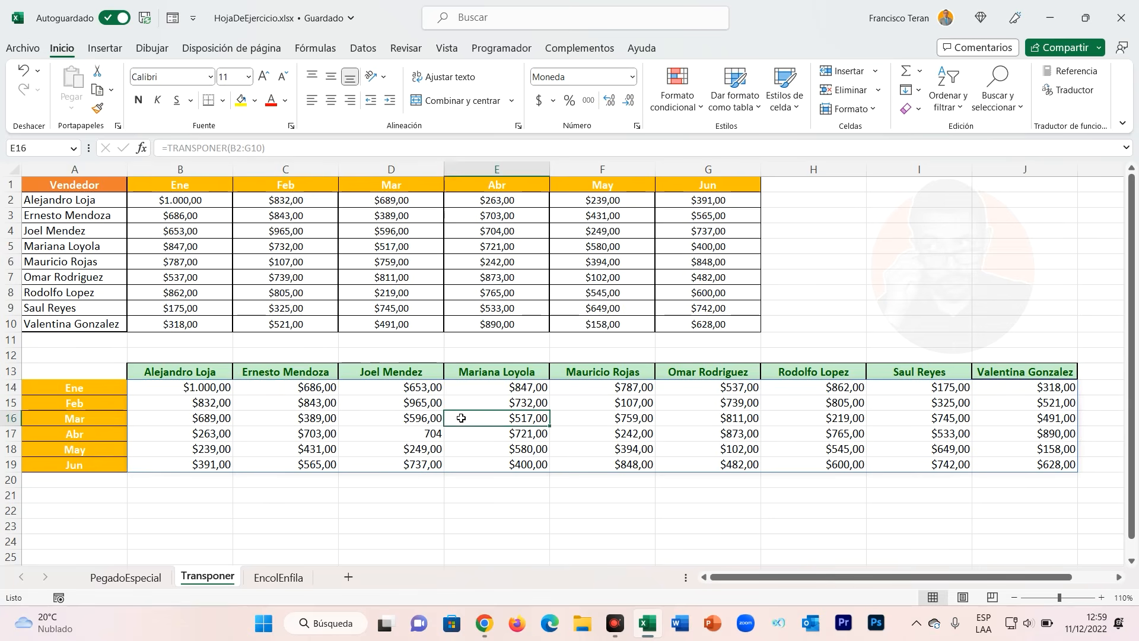
click(593, 406)
click(713, 409)
click(848, 409)
click(932, 402)
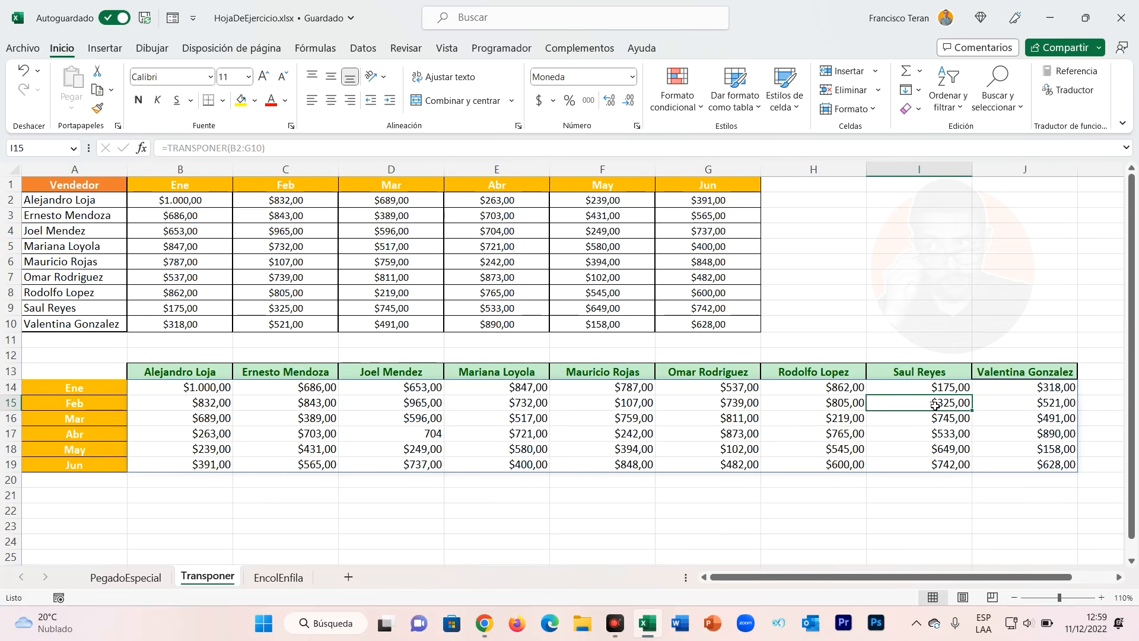
click(208, 391)
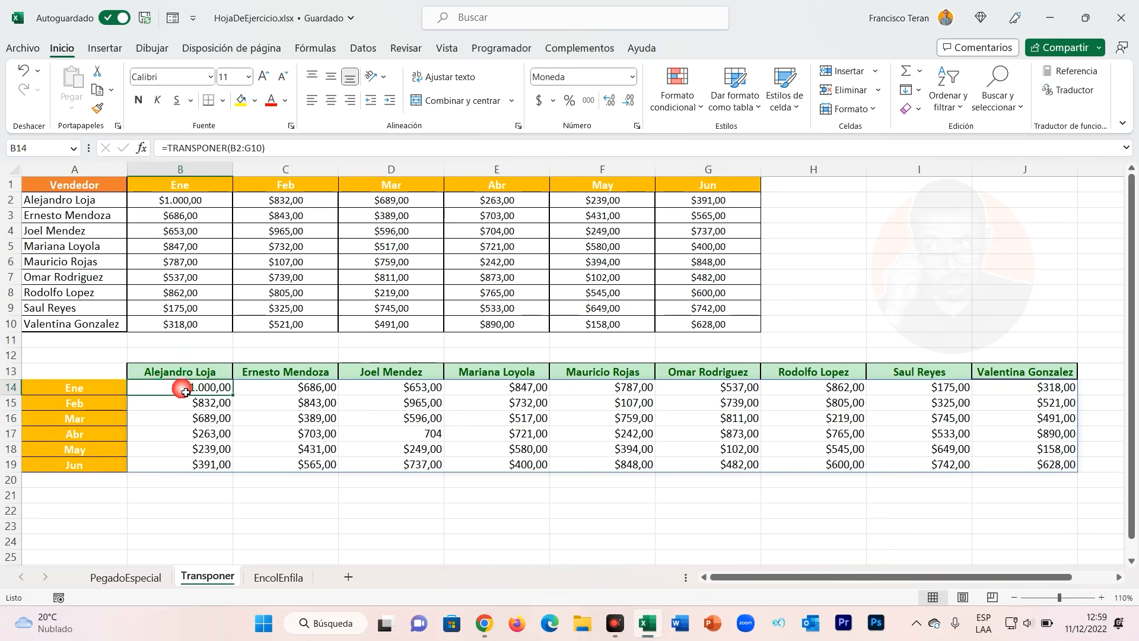
Open several transposed grid cells and the B14 formula for editing without changing them.
double_click(313, 393)
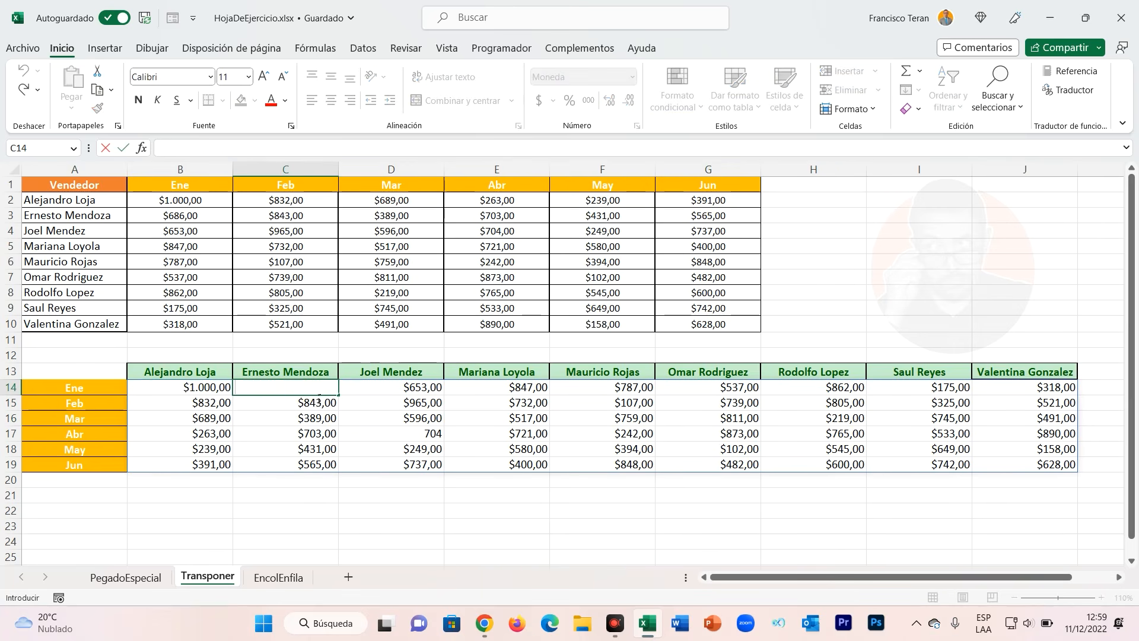
double_click(321, 405)
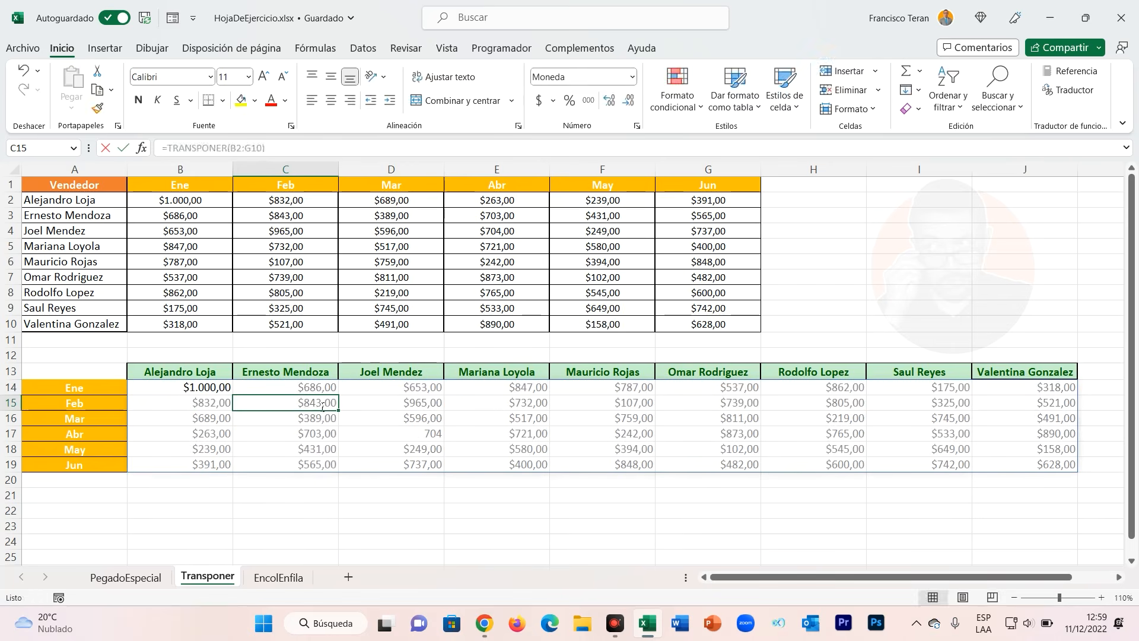
click(411, 407)
click(408, 418)
click(435, 439)
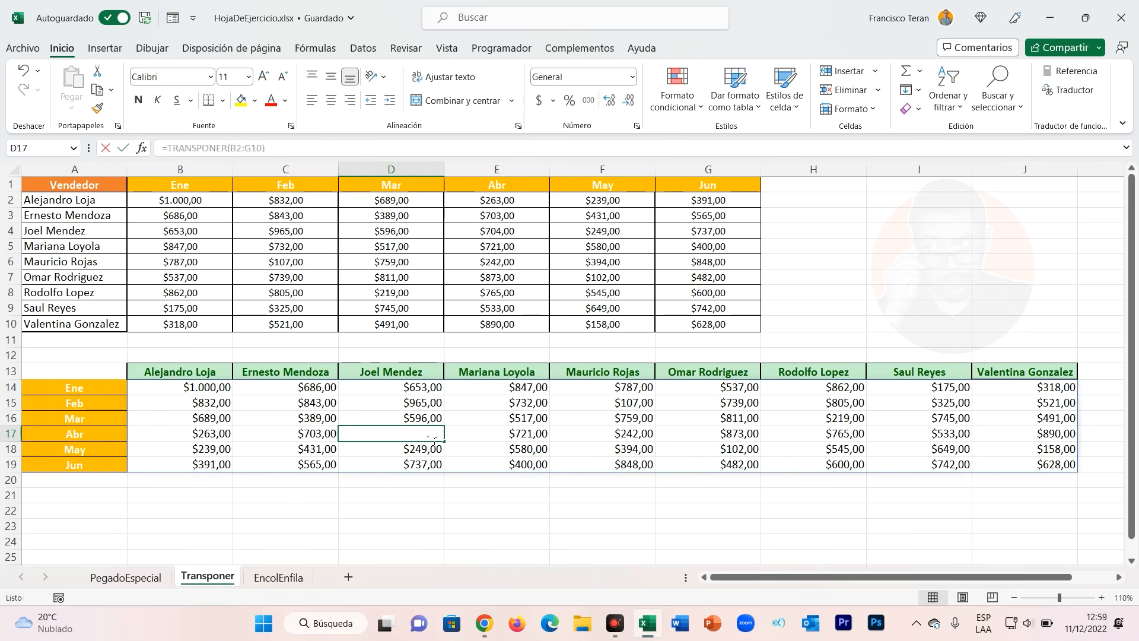
double_click(431, 452)
key(Escape)
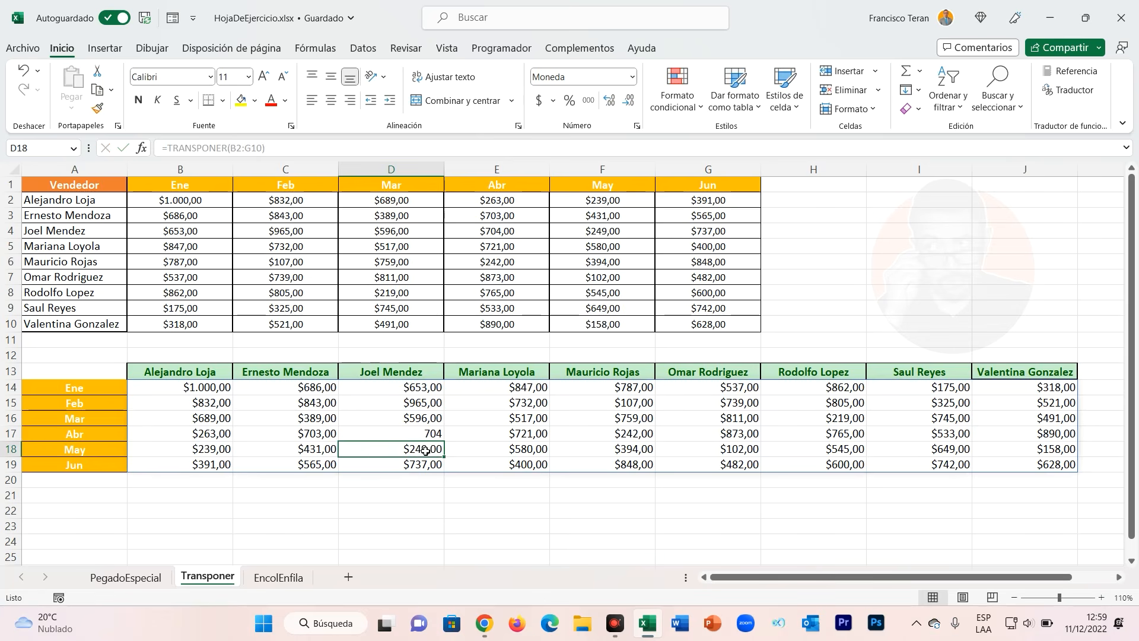
click(204, 392)
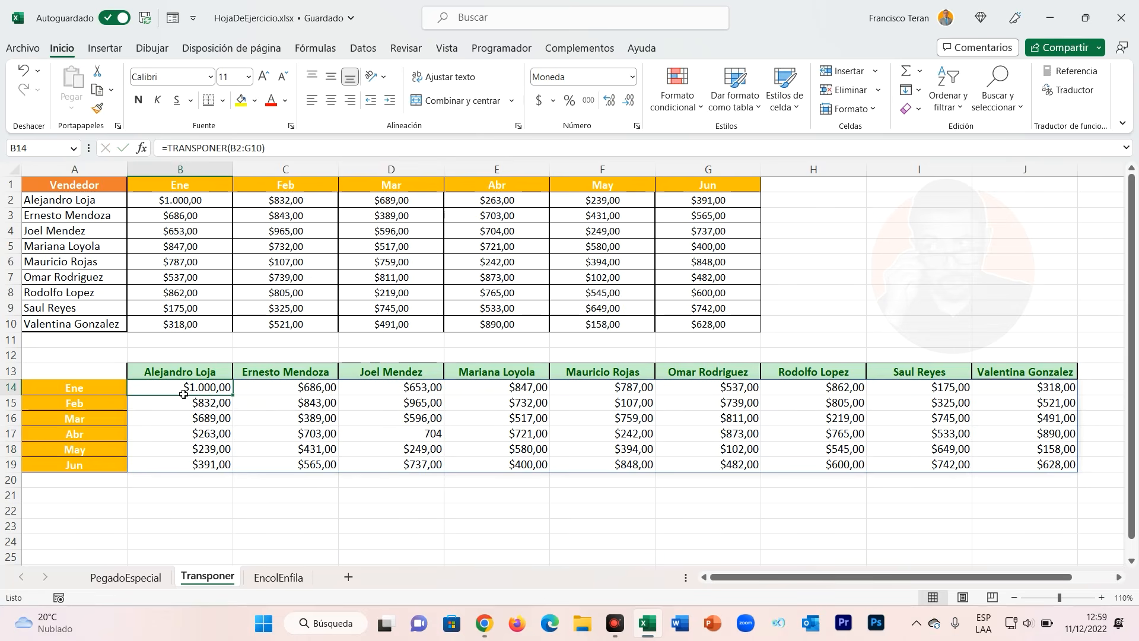
double_click(183, 392)
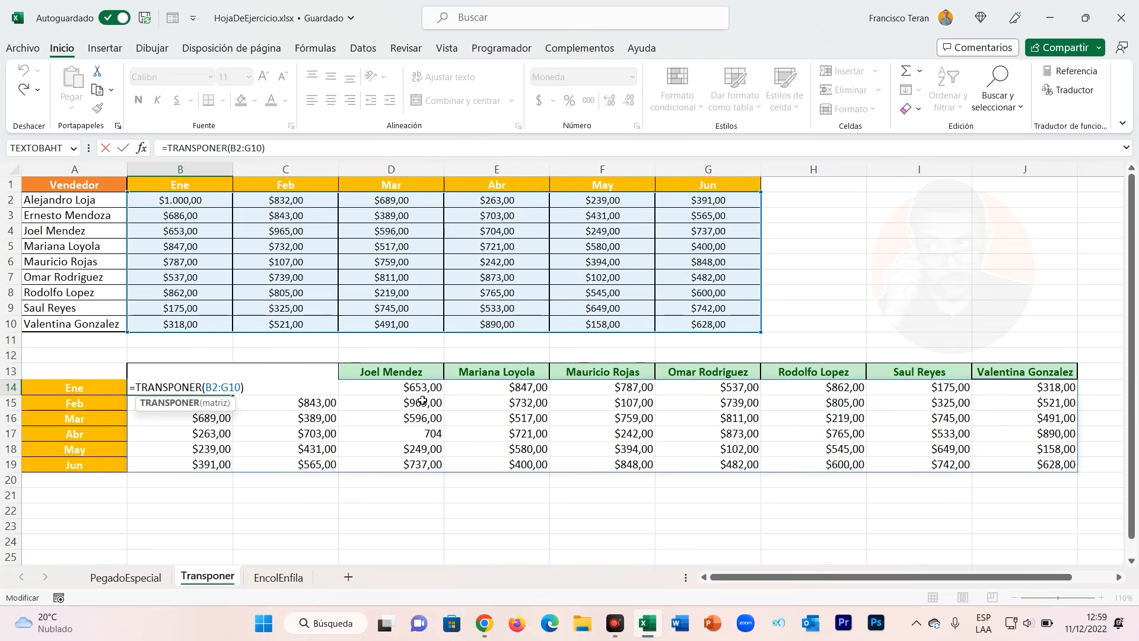
key(ctrl+Return)
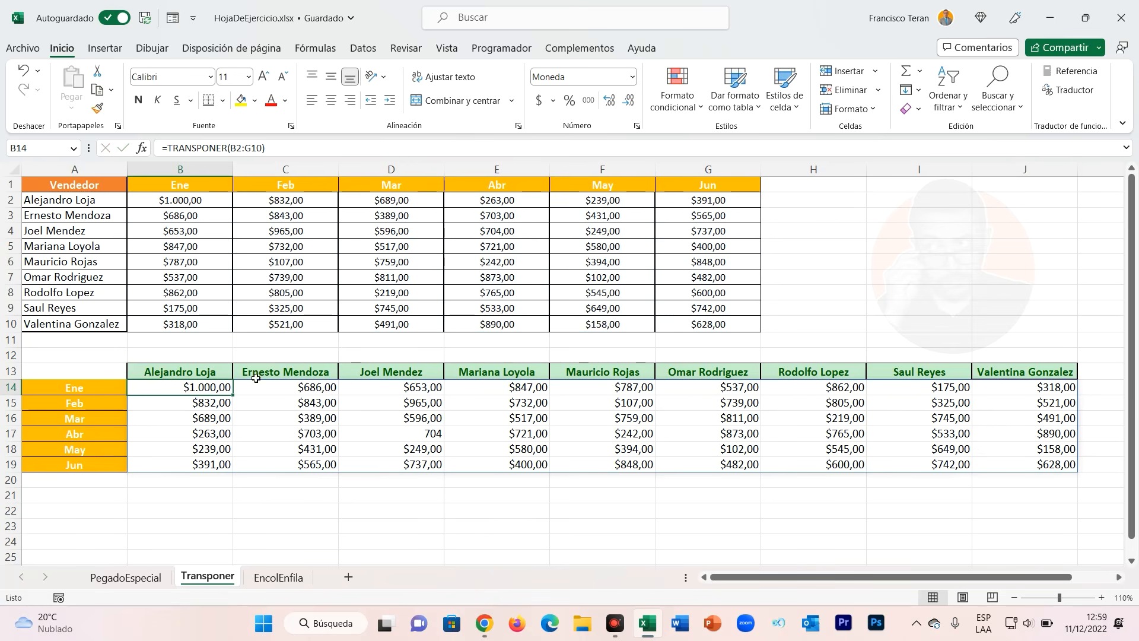
click(382, 238)
text(1.00)
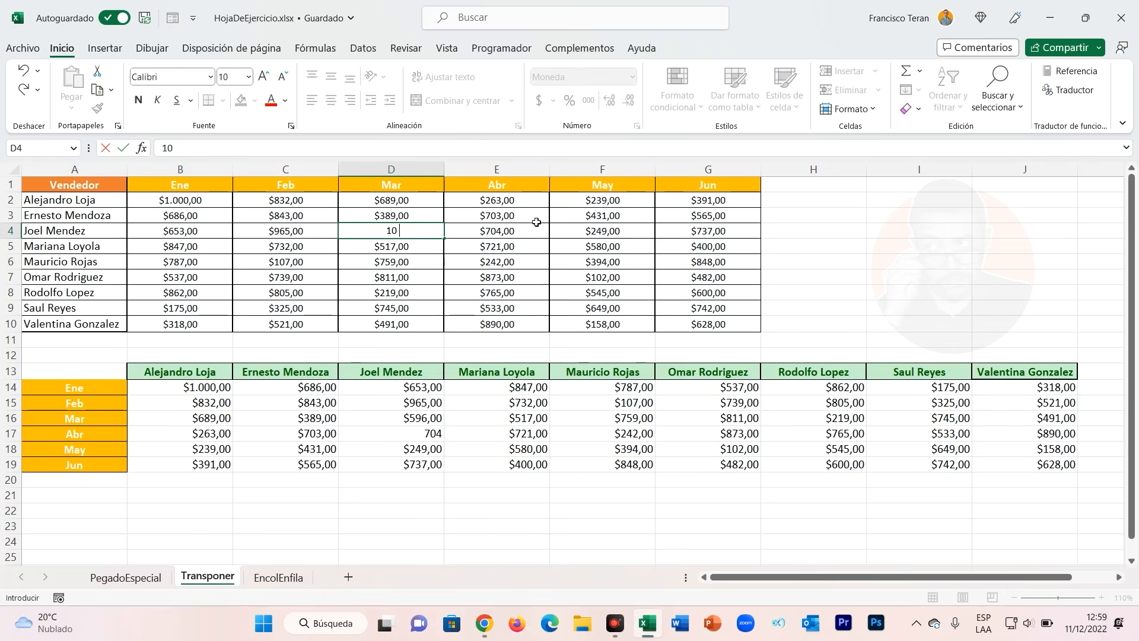
text(0)
key(Return)
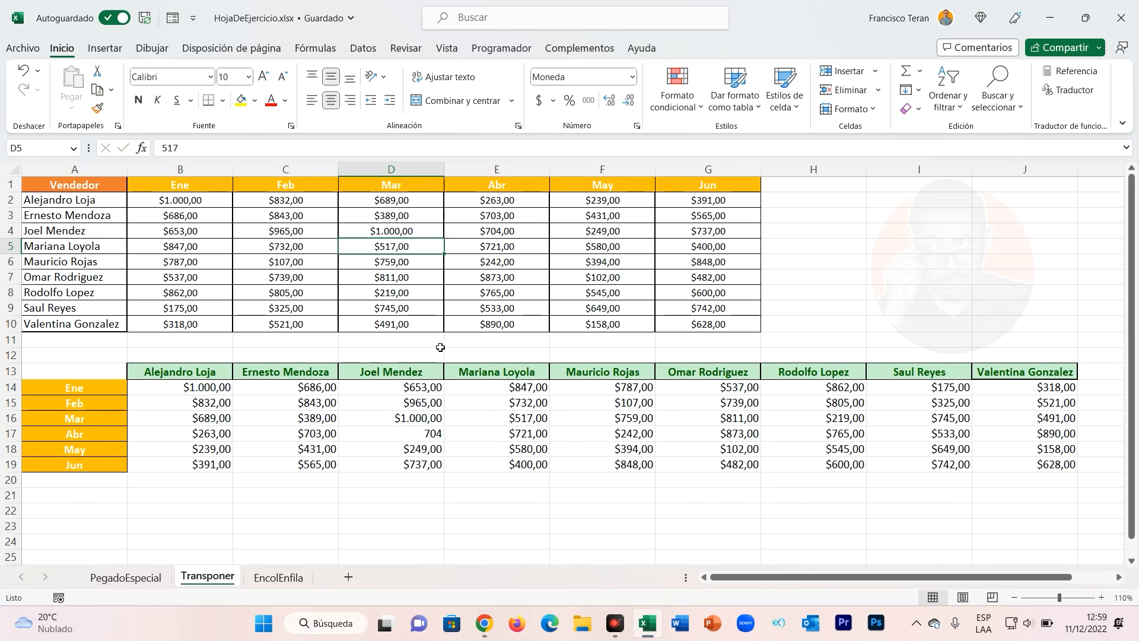
click(645, 404)
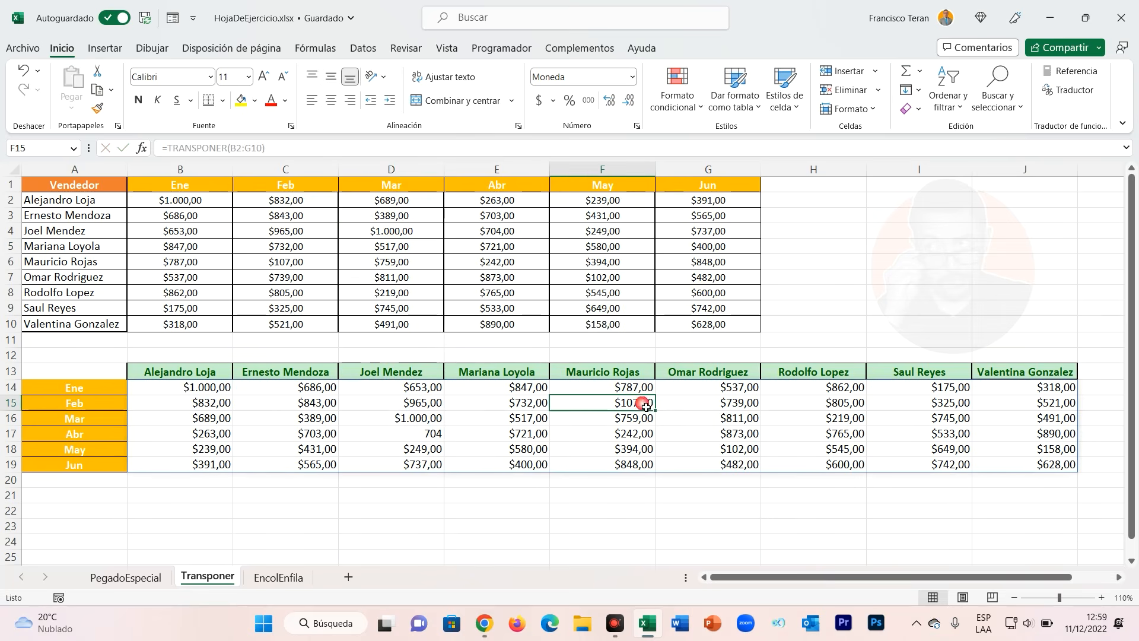
Try entering cv in a cell inside the transposed spill range, then delete that entry.
text(cv)
key(Return)
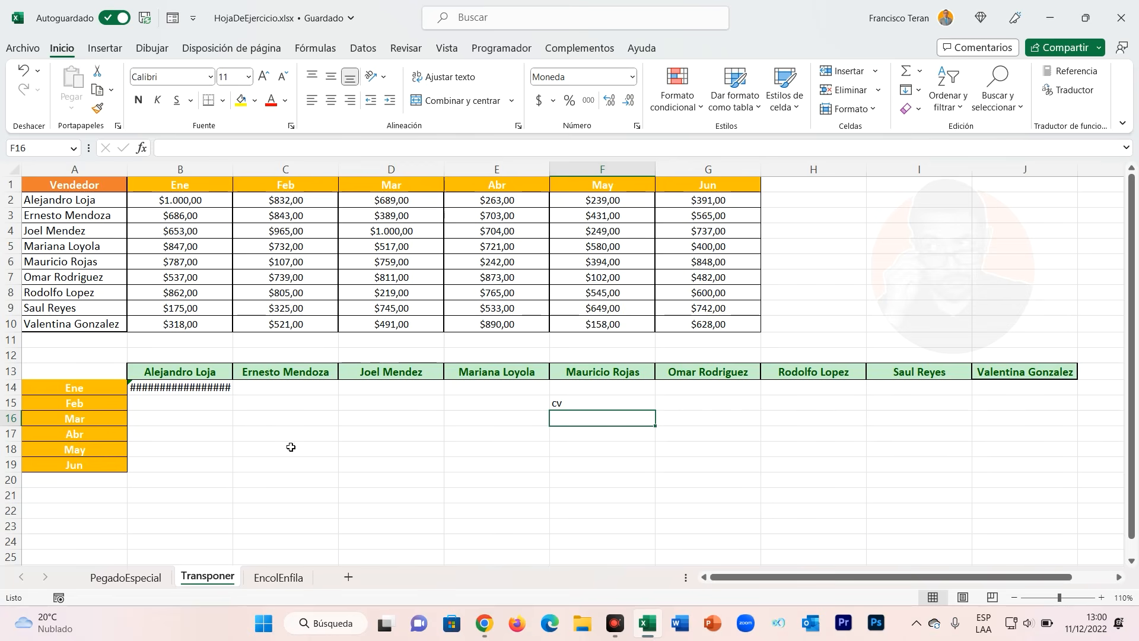
click(583, 402)
key(Delete)
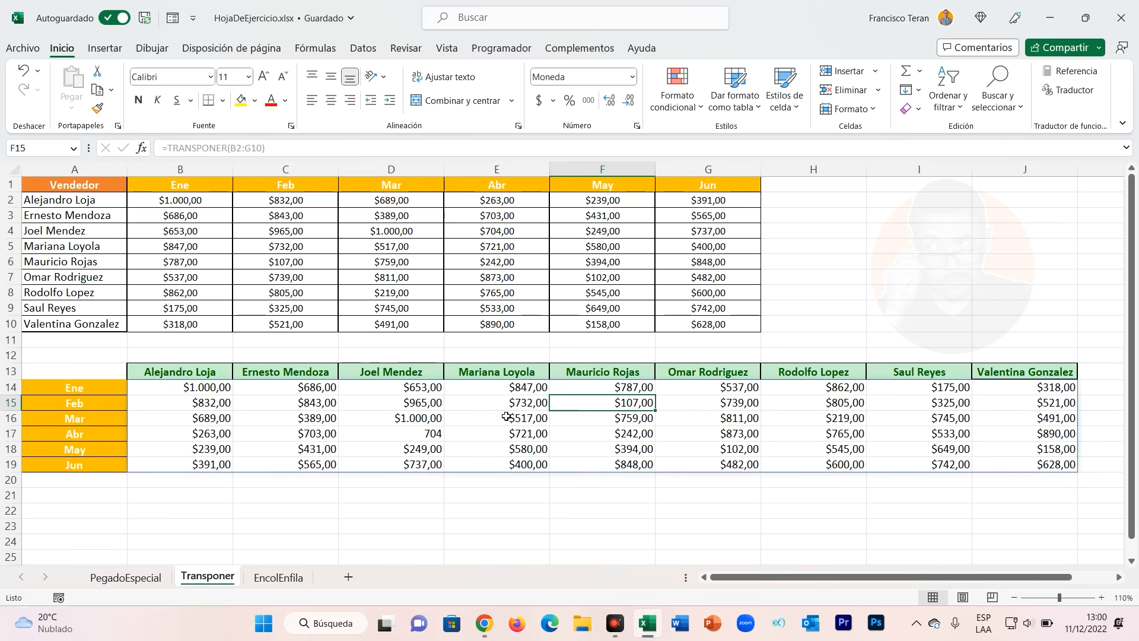
drag(221, 395, 1025, 456)
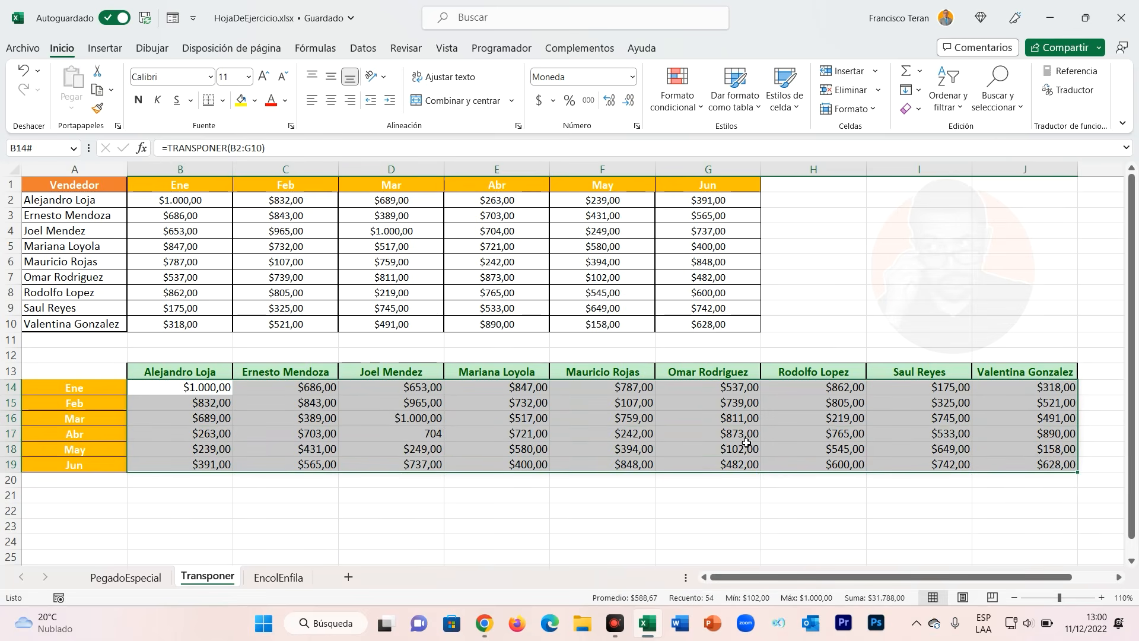
click(205, 393)
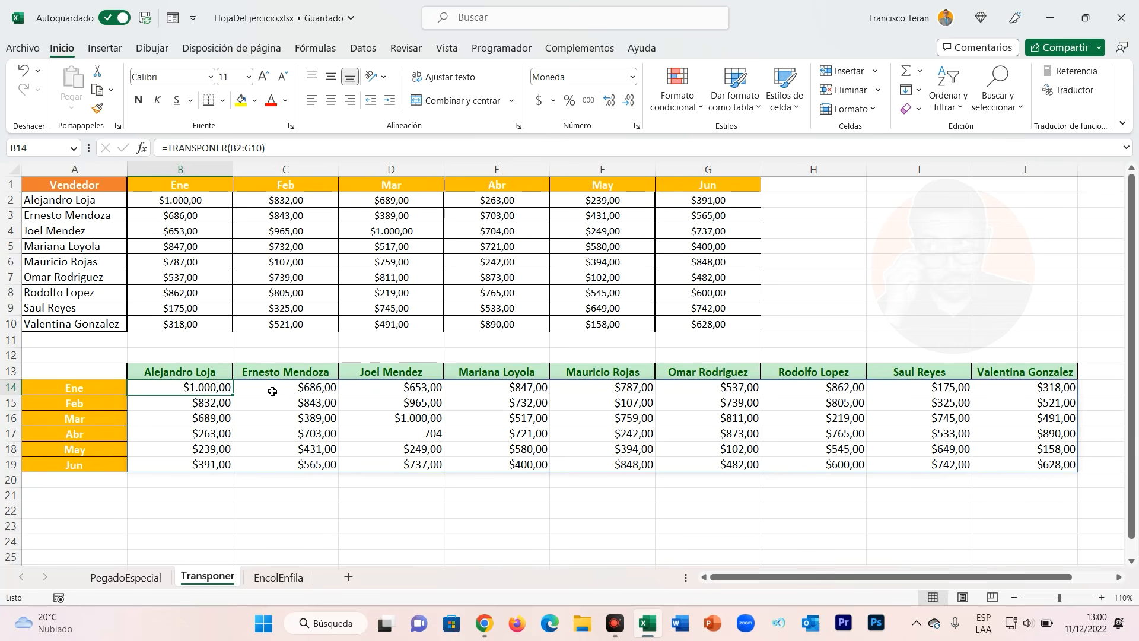
drag(178, 202, 704, 324)
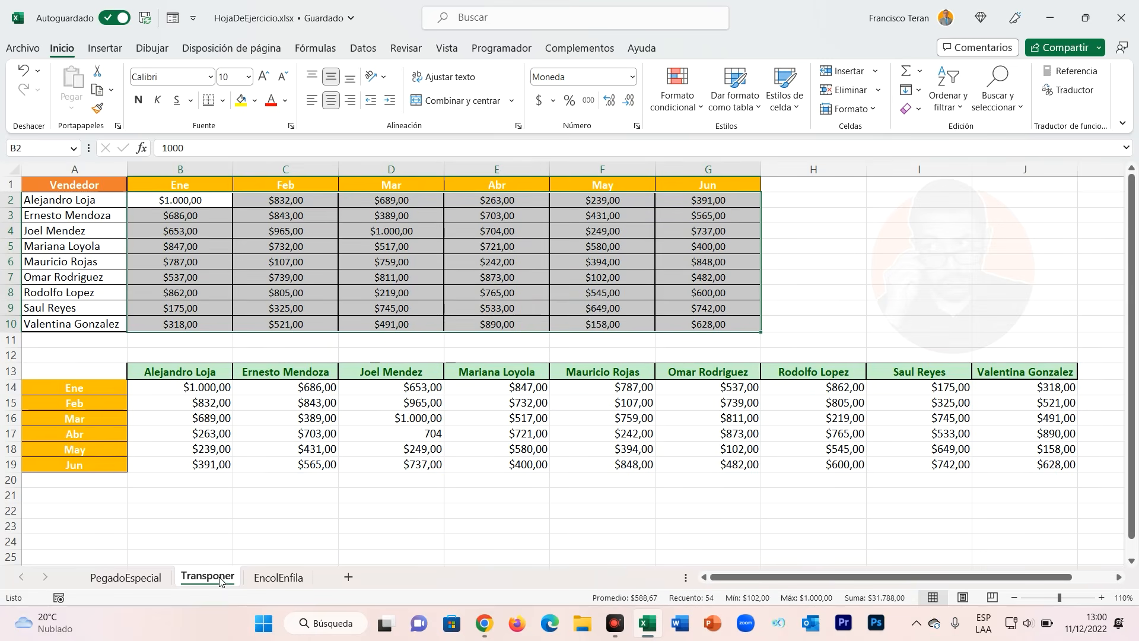
click(202, 392)
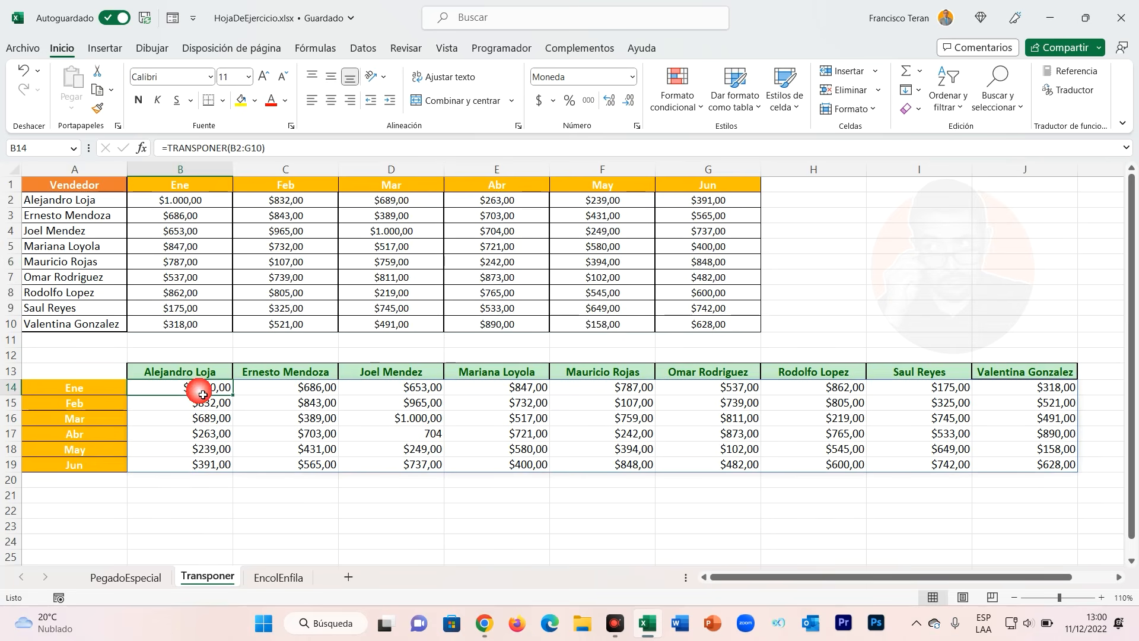
click(267, 249)
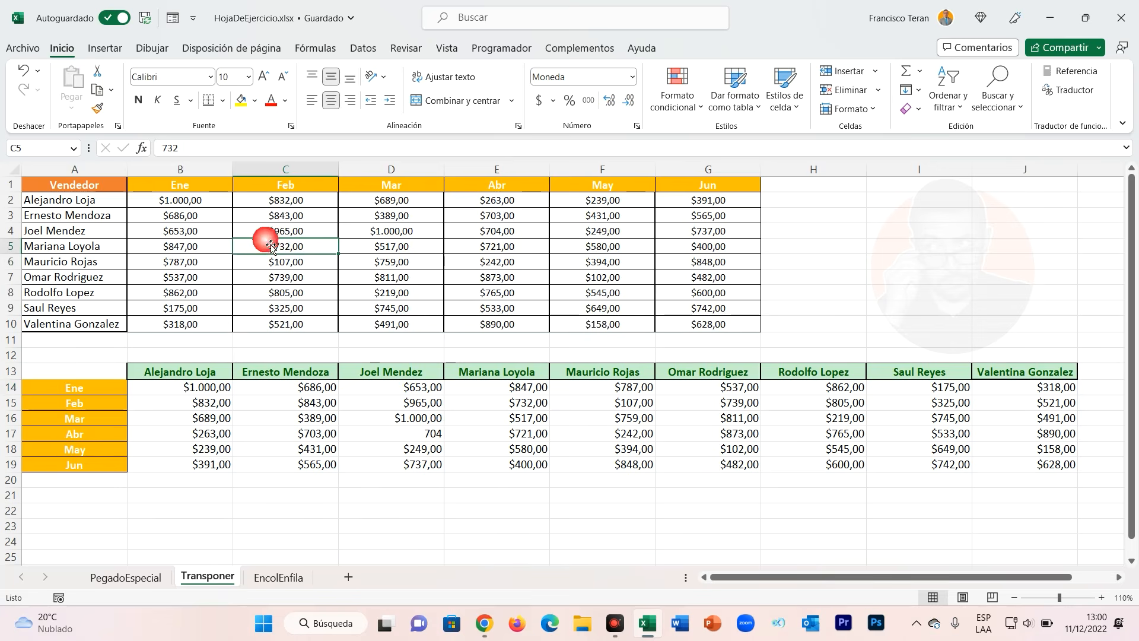
text(8.000)
key(Return)
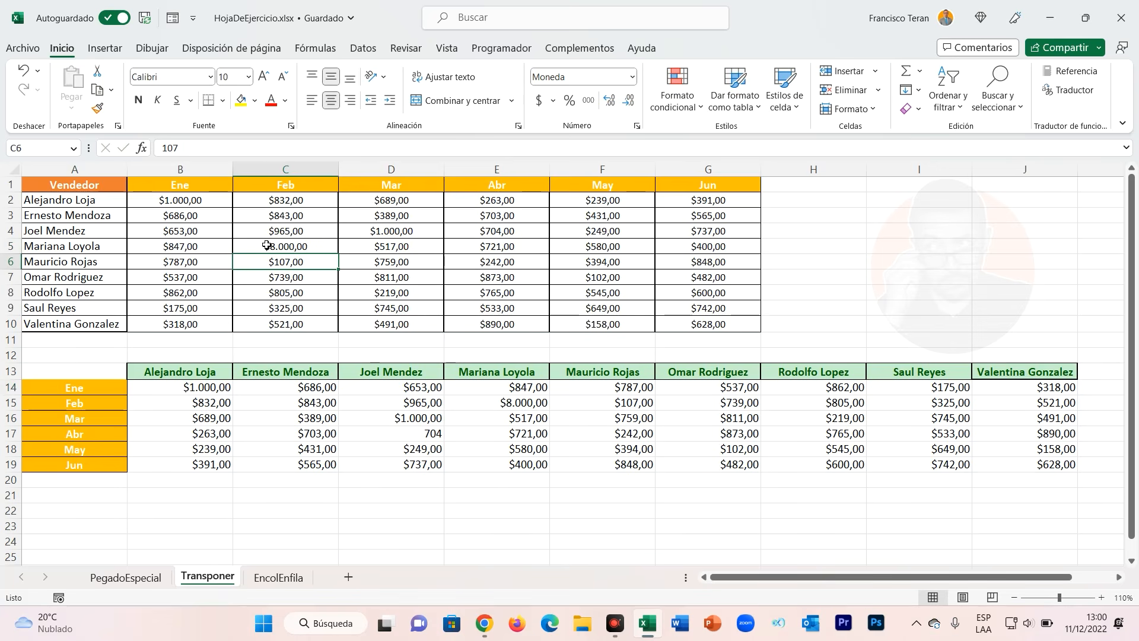
click(532, 410)
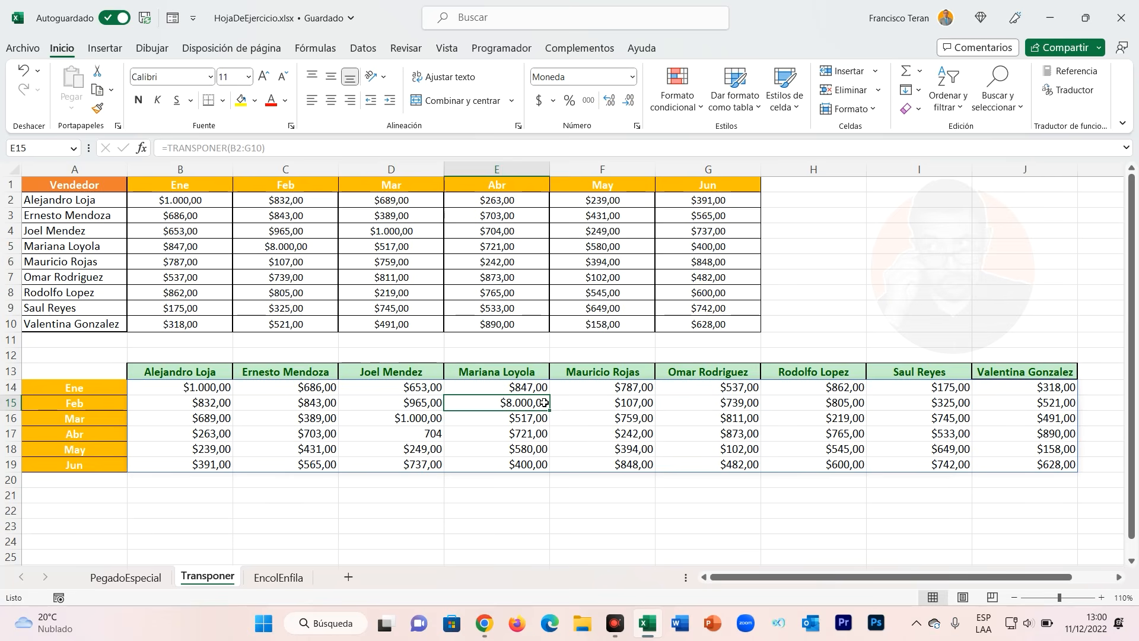
Copy the source table's month headers and sales values from the Transponer sheet into the EncolEnfila sheet's table at B1.
click(278, 577)
click(335, 478)
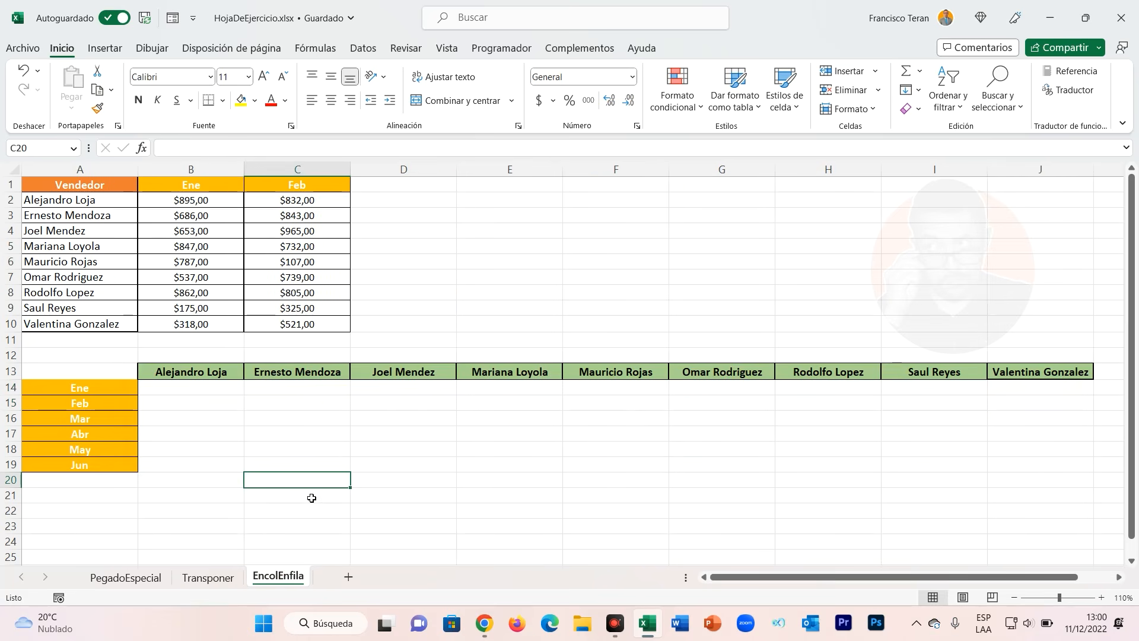
click(227, 578)
drag(209, 189, 730, 333)
key(ctrl+c)
click(278, 577)
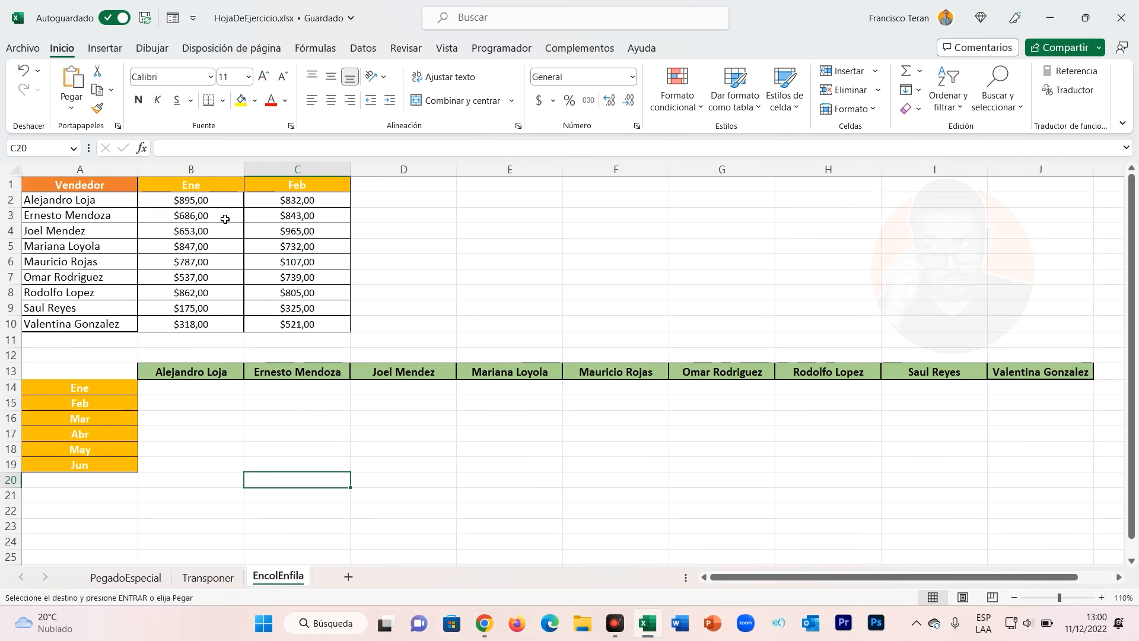
click(211, 186)
key(ctrl+v)
click(506, 237)
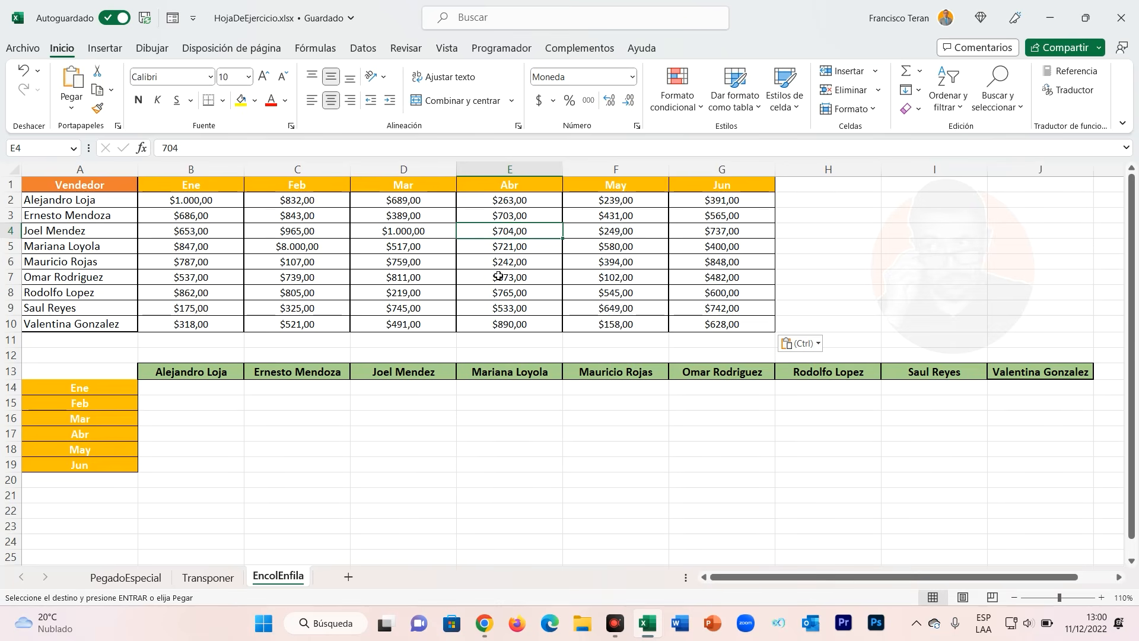
click(225, 396)
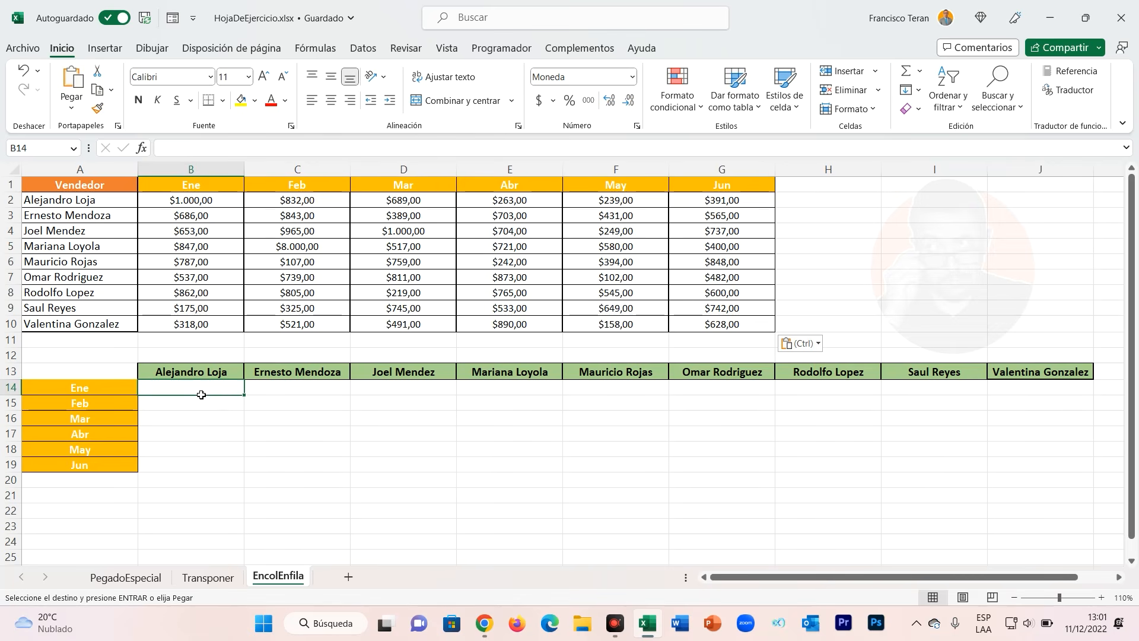
text(=en)
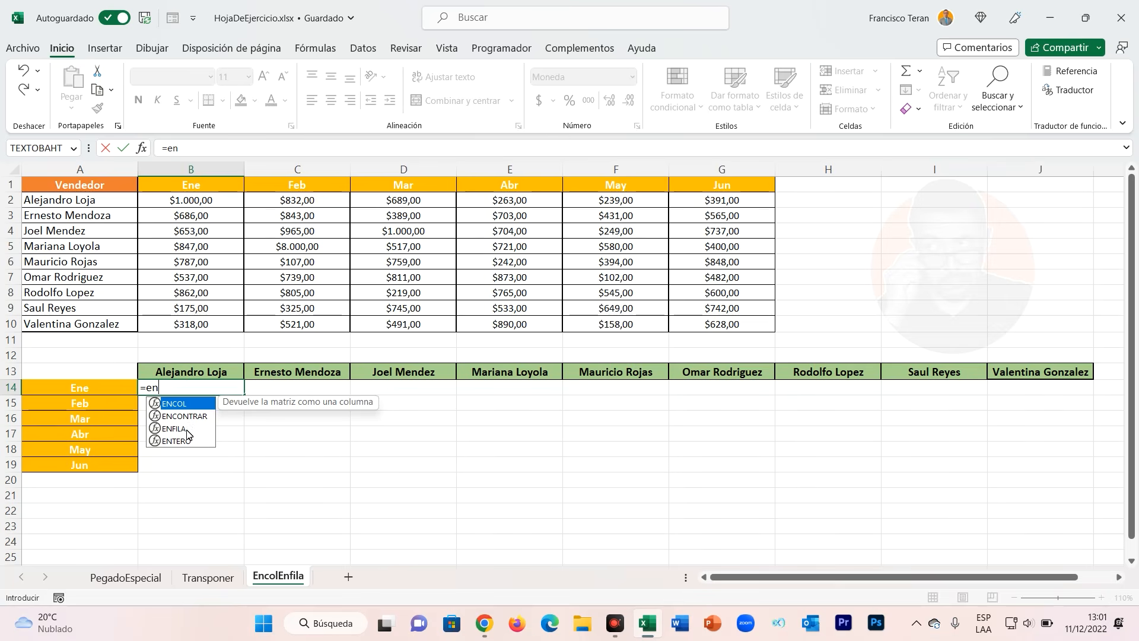
text(col)
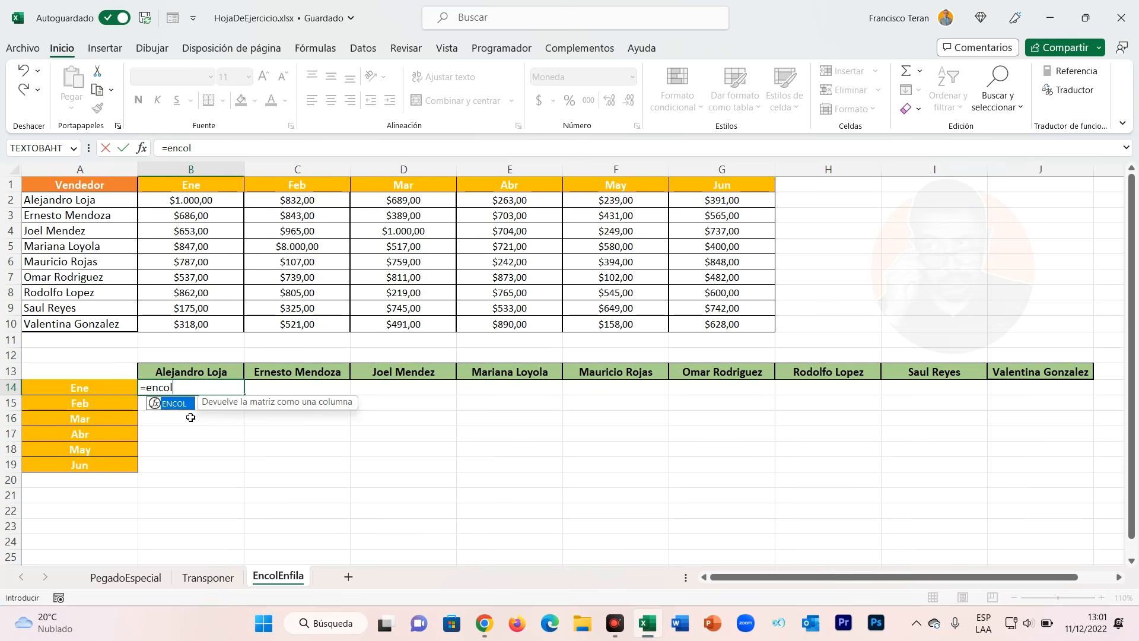
key(BackSpace)
key(BackSpace)
key(BackSpace)
text(fi)
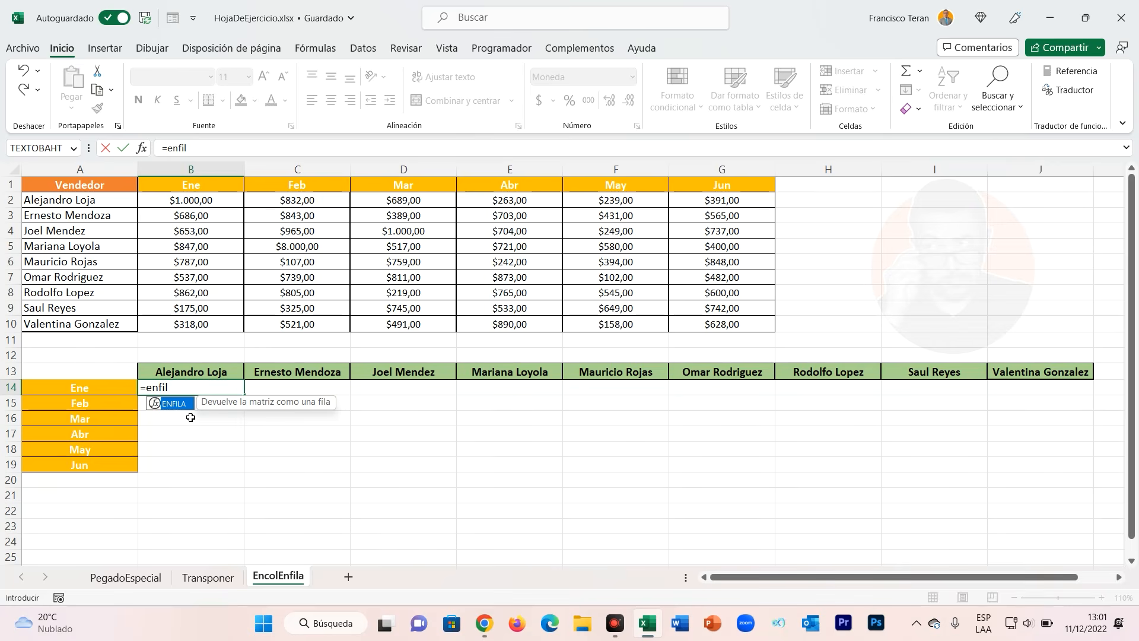
key(Tab)
key(Escape)
Enter =ENFILA(B2:B10) in B14 to spread the Ene sales across the sellers' row.
drag(213, 202, 214, 328)
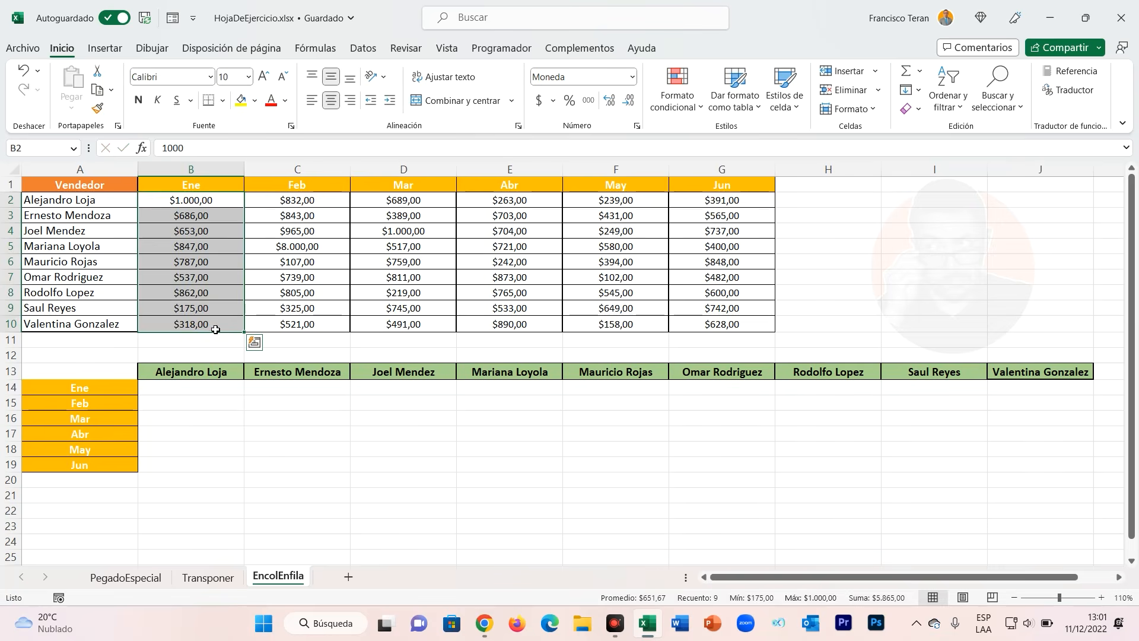
drag(204, 389, 1003, 398)
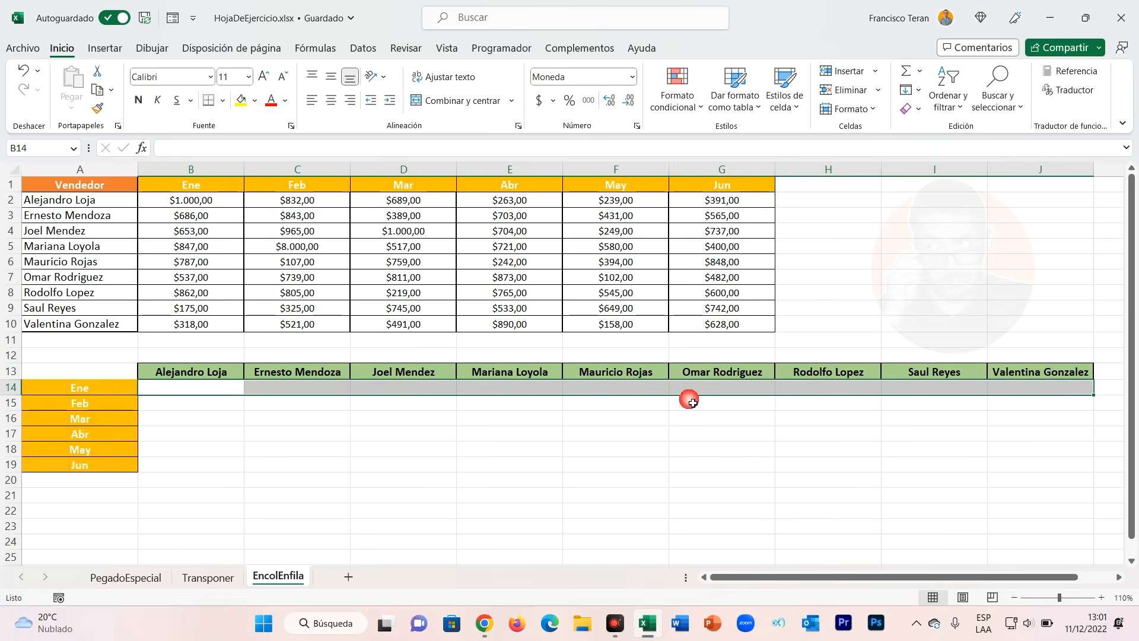
click(239, 398)
text(=)
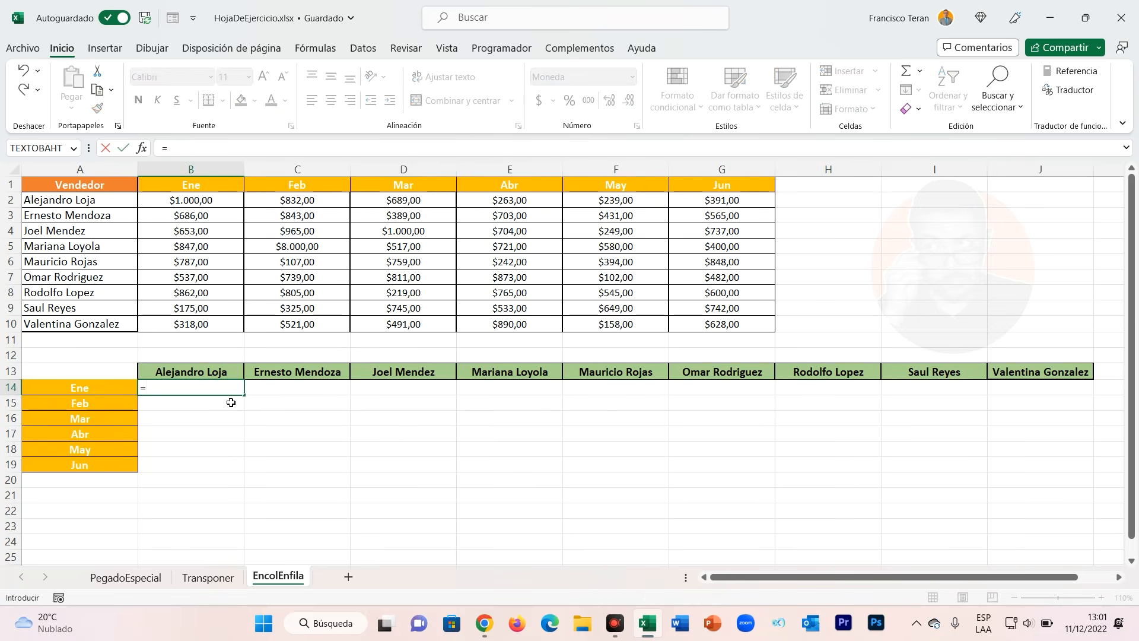
text(enfila()
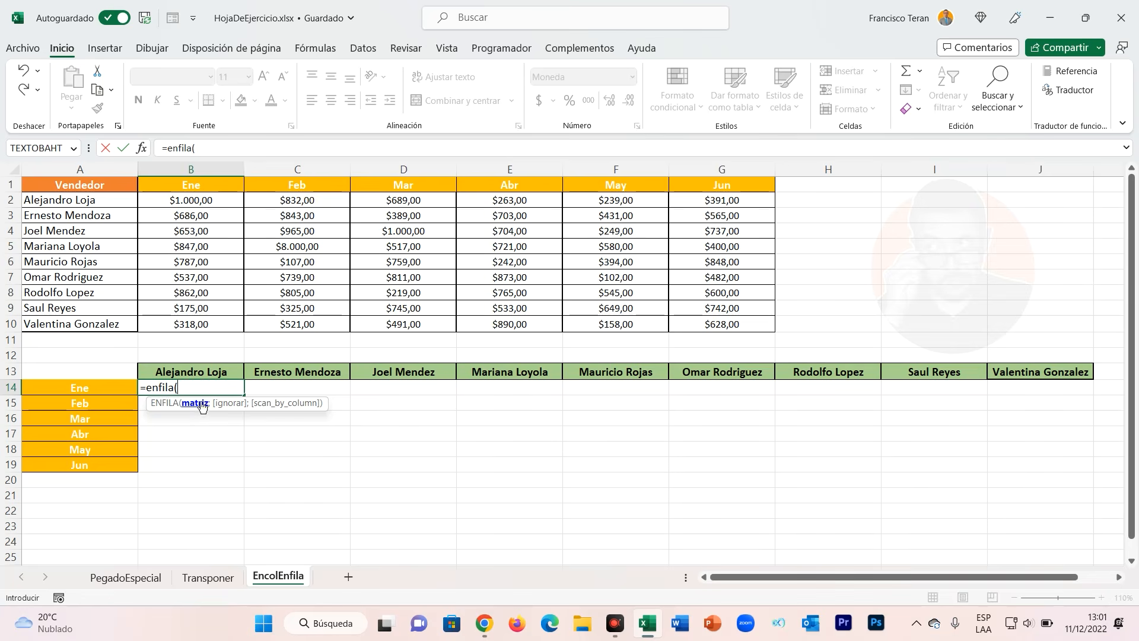
drag(218, 204, 223, 323)
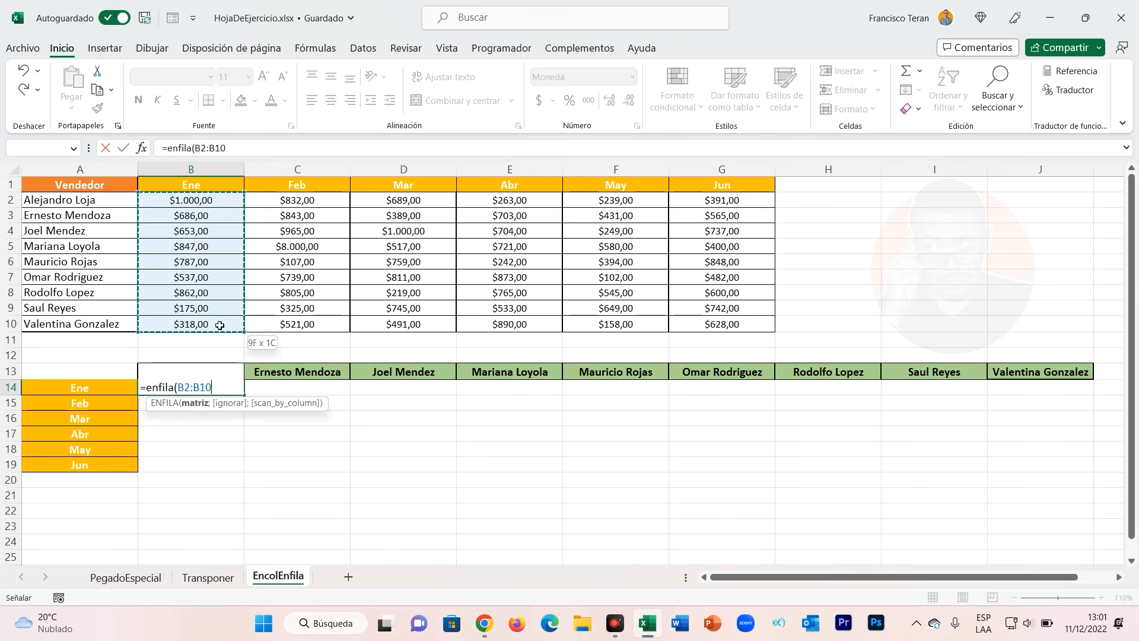
text())
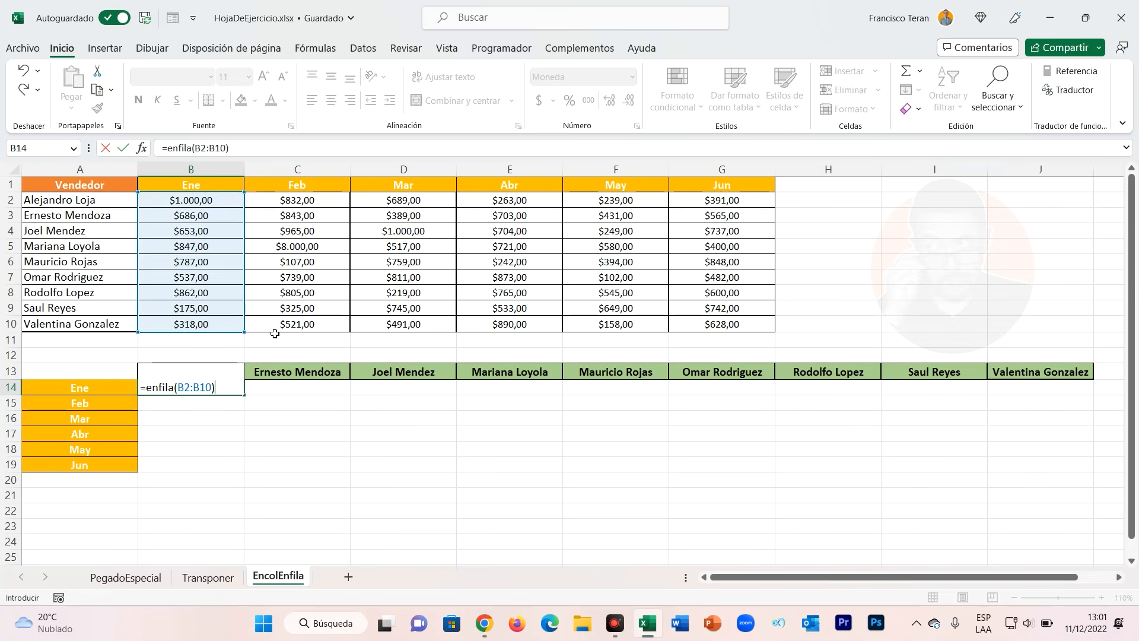
key(Return)
click(230, 392)
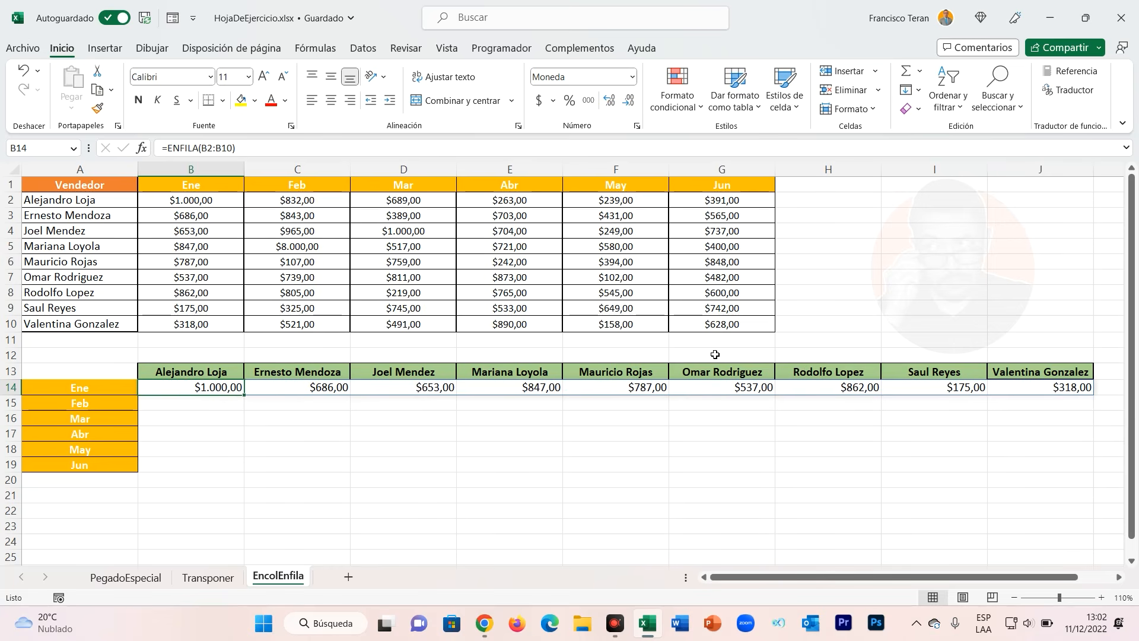
double_click(207, 394)
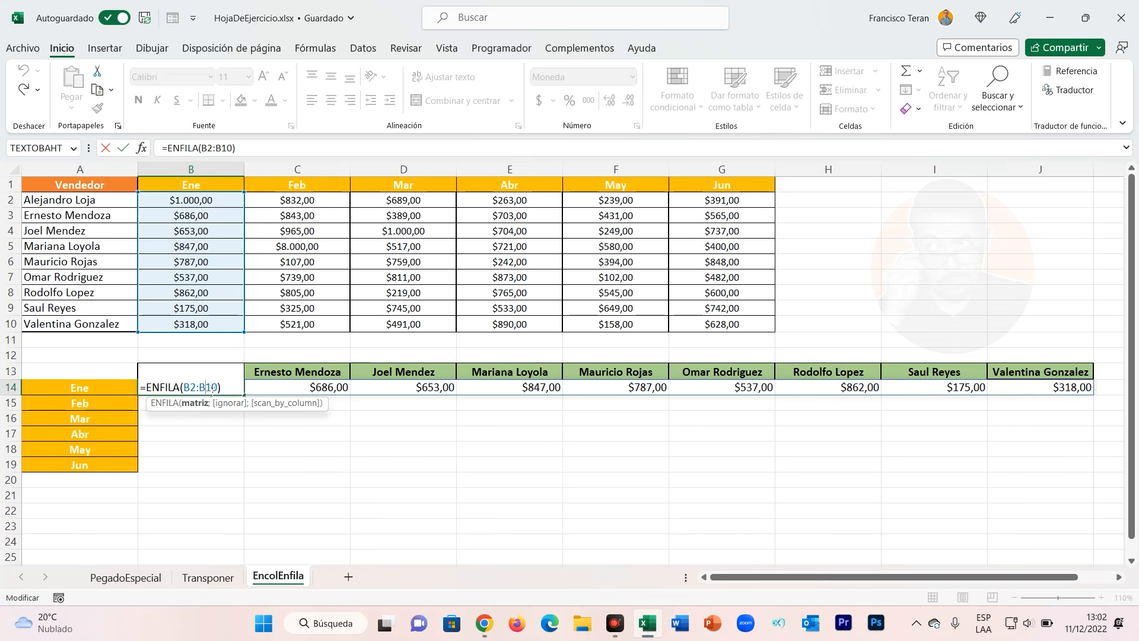
drag(195, 200, 755, 207)
click(221, 388)
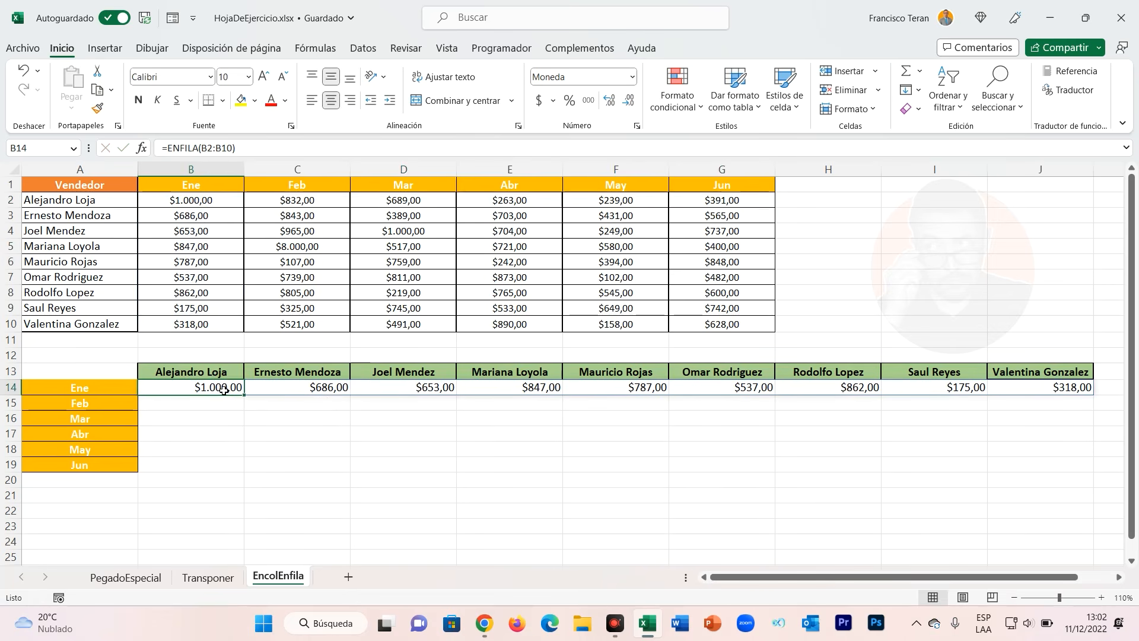
text(=)
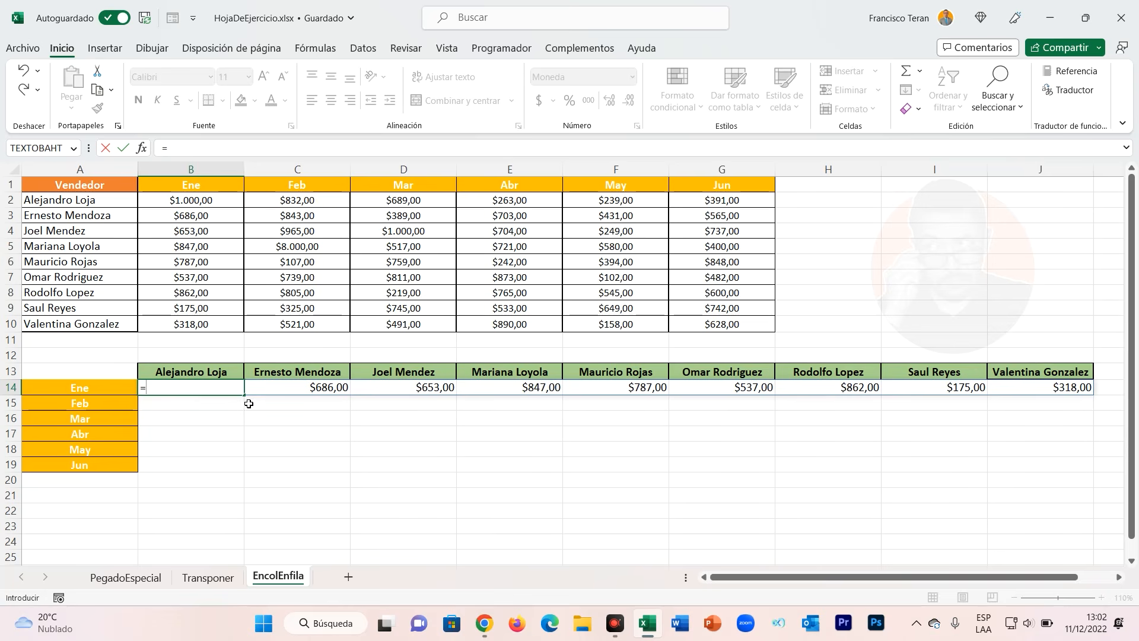
text(encol()
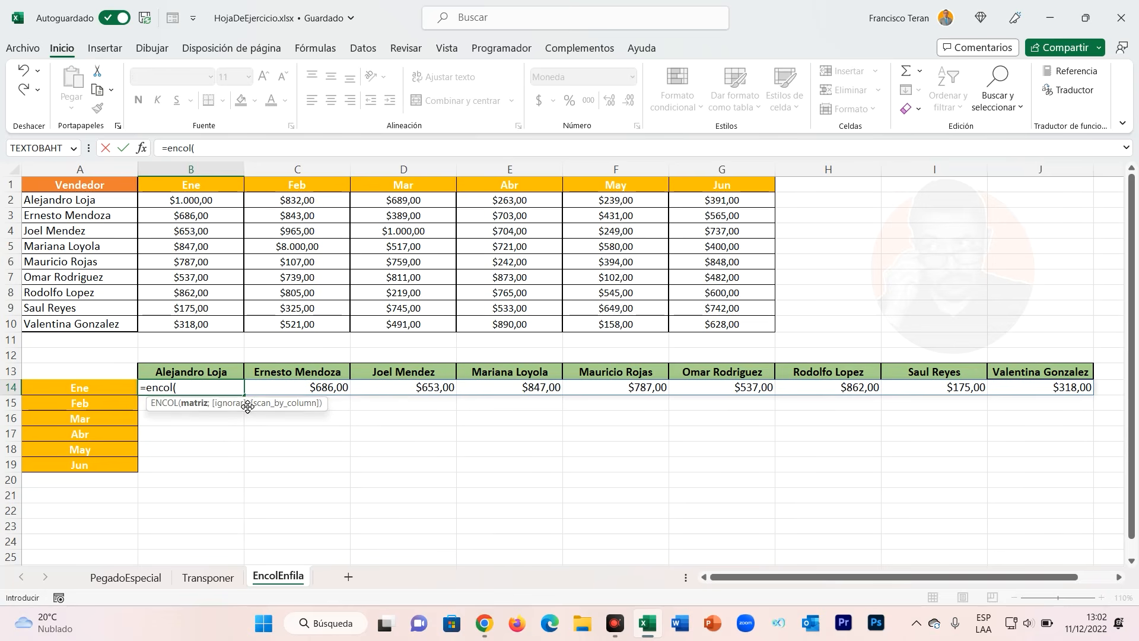
drag(207, 203, 696, 214)
text())
key(Return)
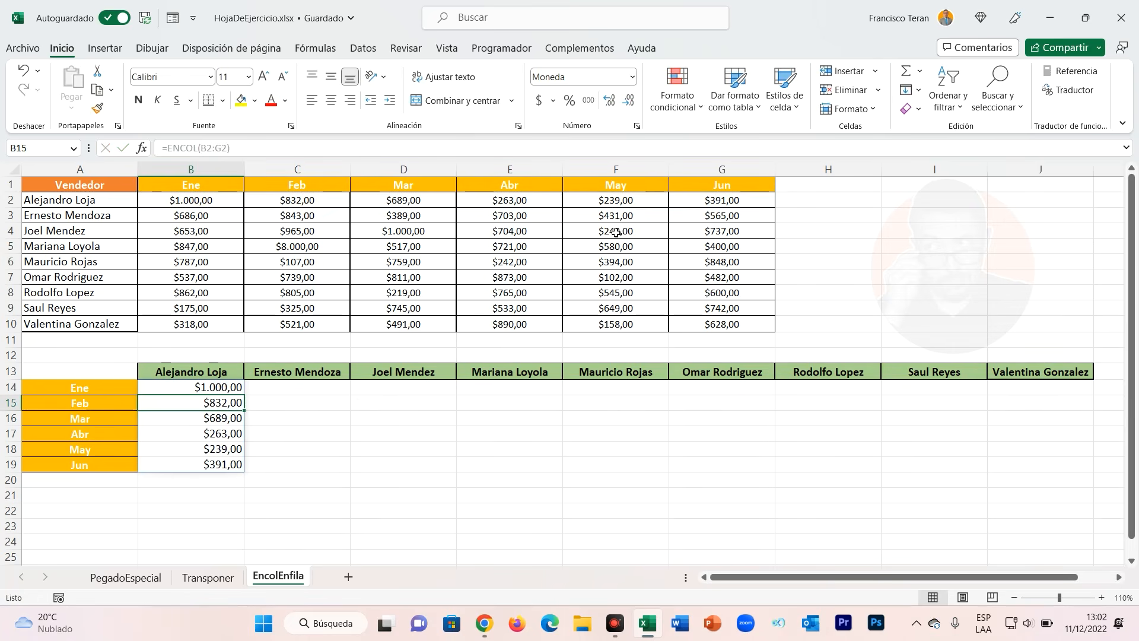
Replace B14's formula with =ENCOL(B2:G10) to stack the whole sales table into one column.
drag(217, 206, 721, 208)
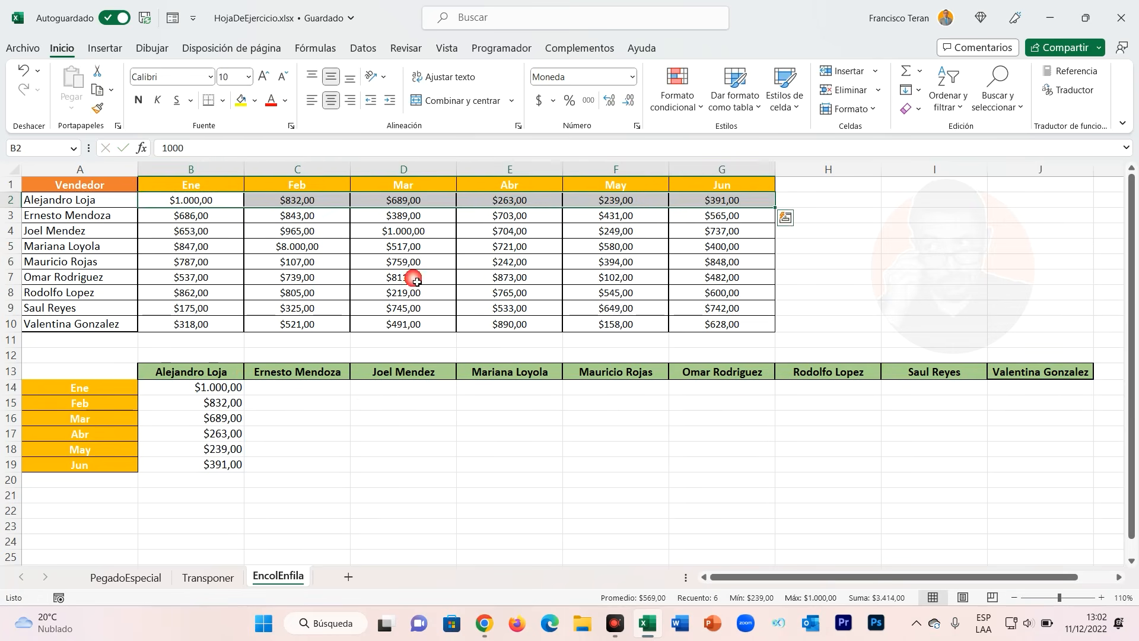
click(229, 394)
drag(228, 395, 229, 466)
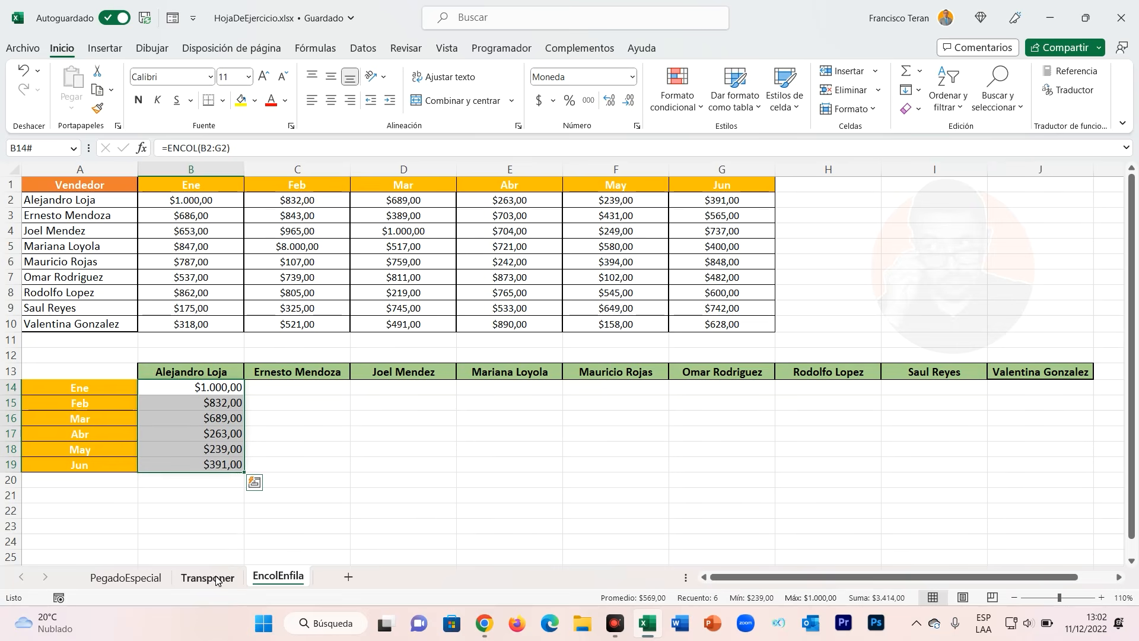
click(205, 390)
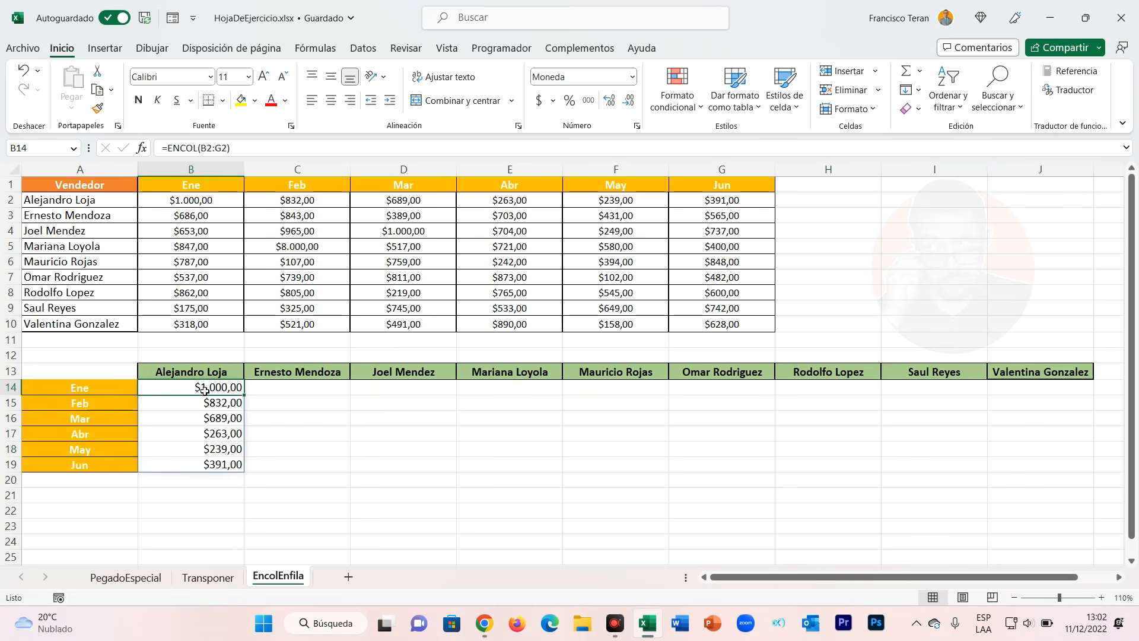
text(=)
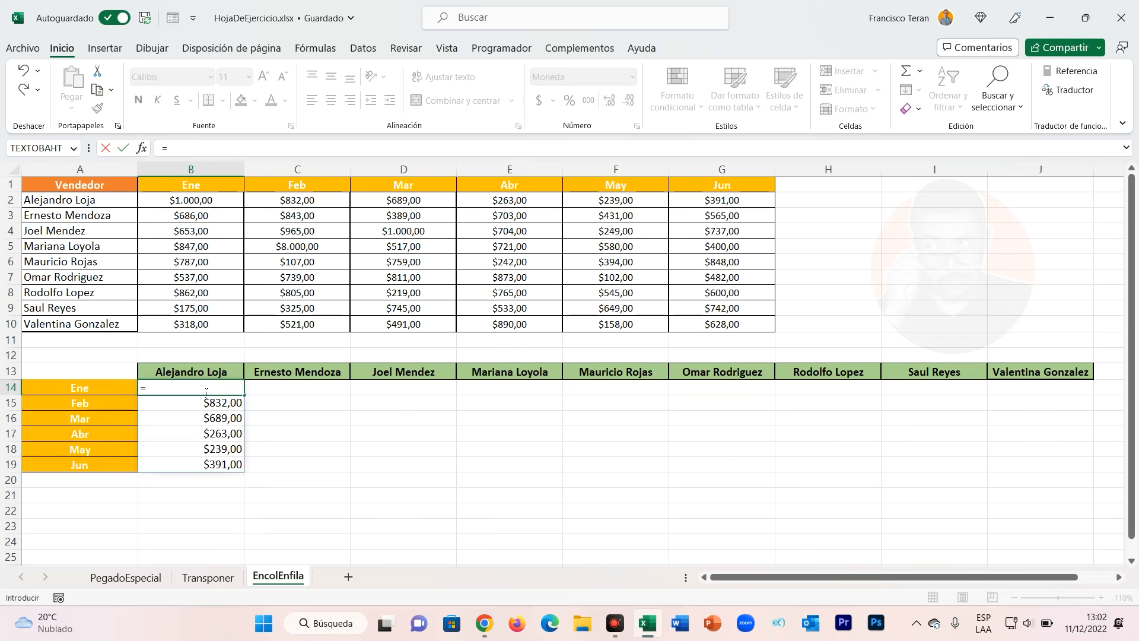
text(encol()
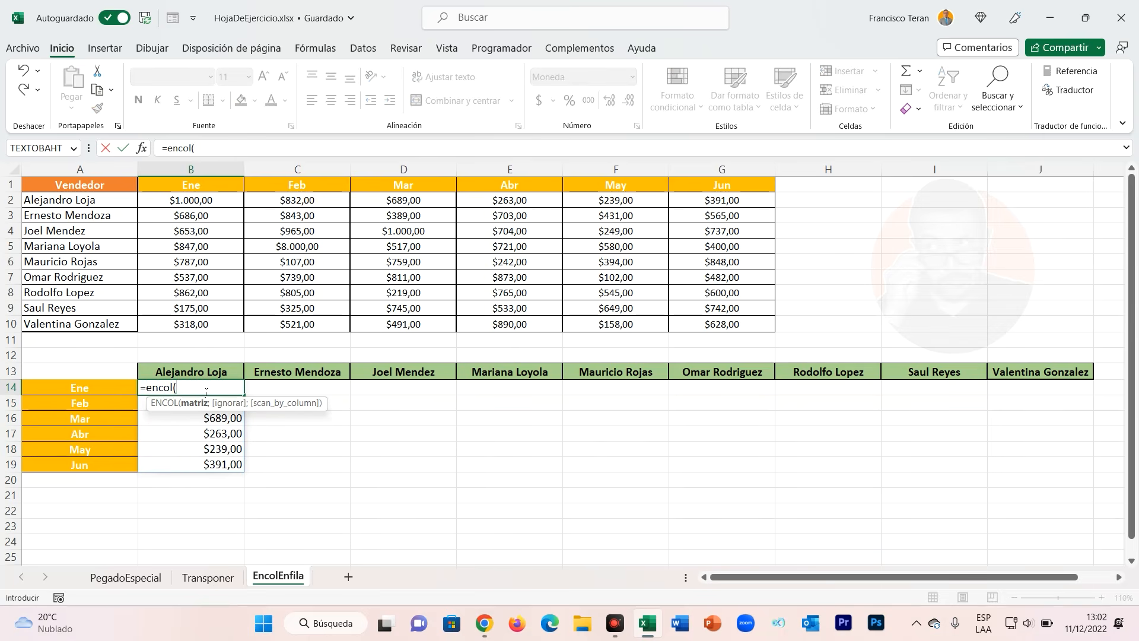
drag(206, 203, 752, 326)
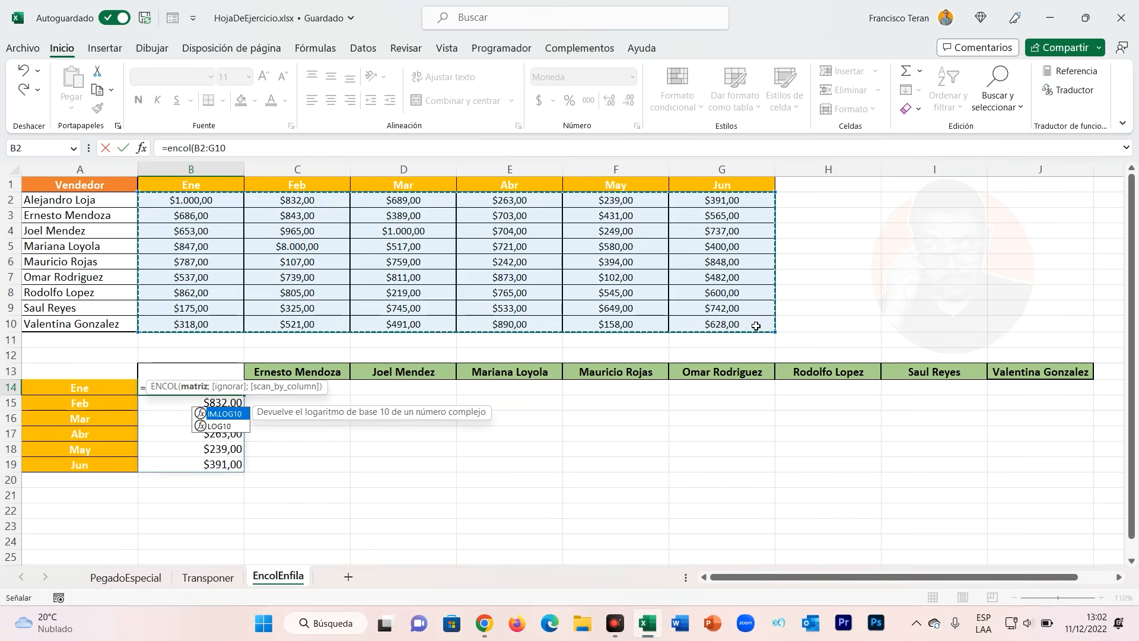
text())
key(Return)
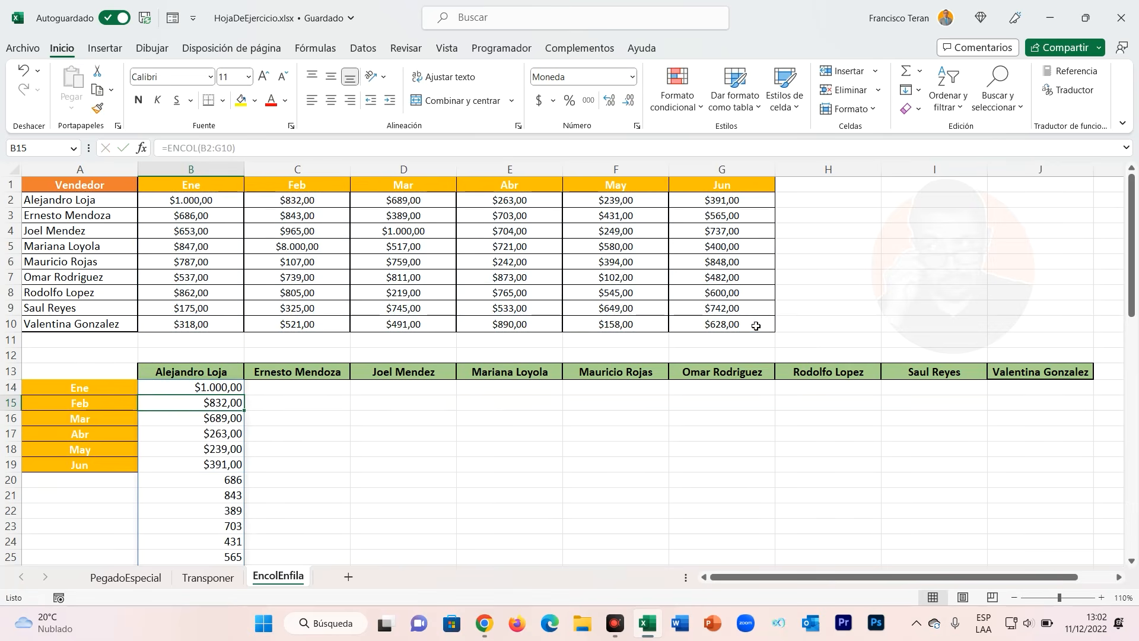
Scroll through the single column of values stacked below B14 to examine its order.
scroll(196, 437, down, 11)
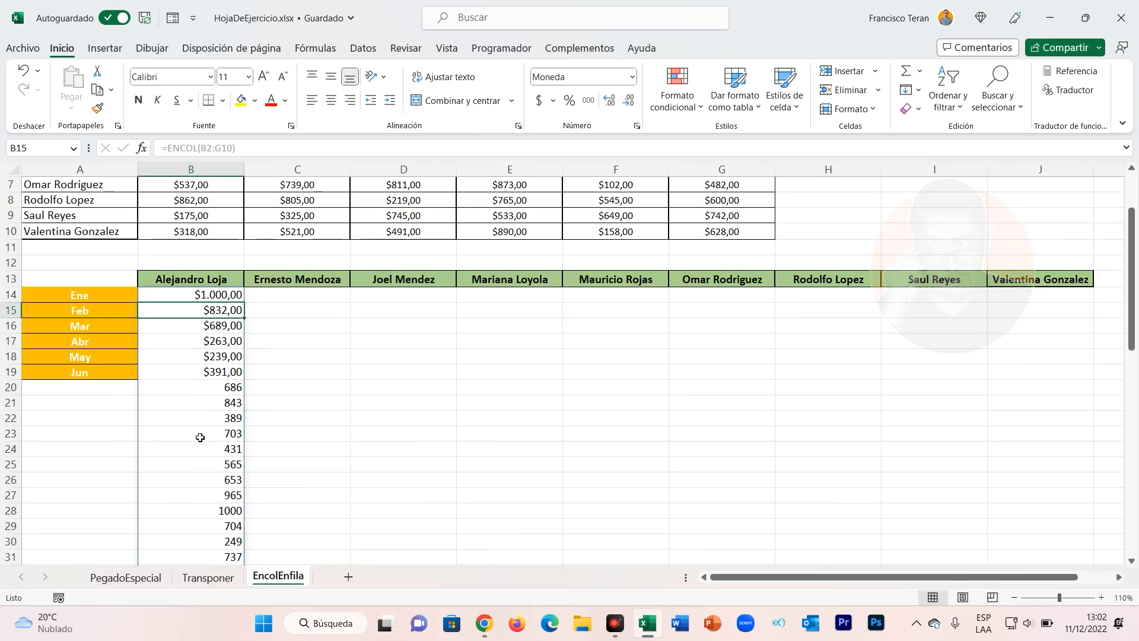
click(201, 437)
scroll(196, 415, down, 1)
right_click(194, 405)
key(Escape)
scroll(194, 403, down, 7)
scroll(194, 403, up, 8)
scroll(194, 403, up, 11)
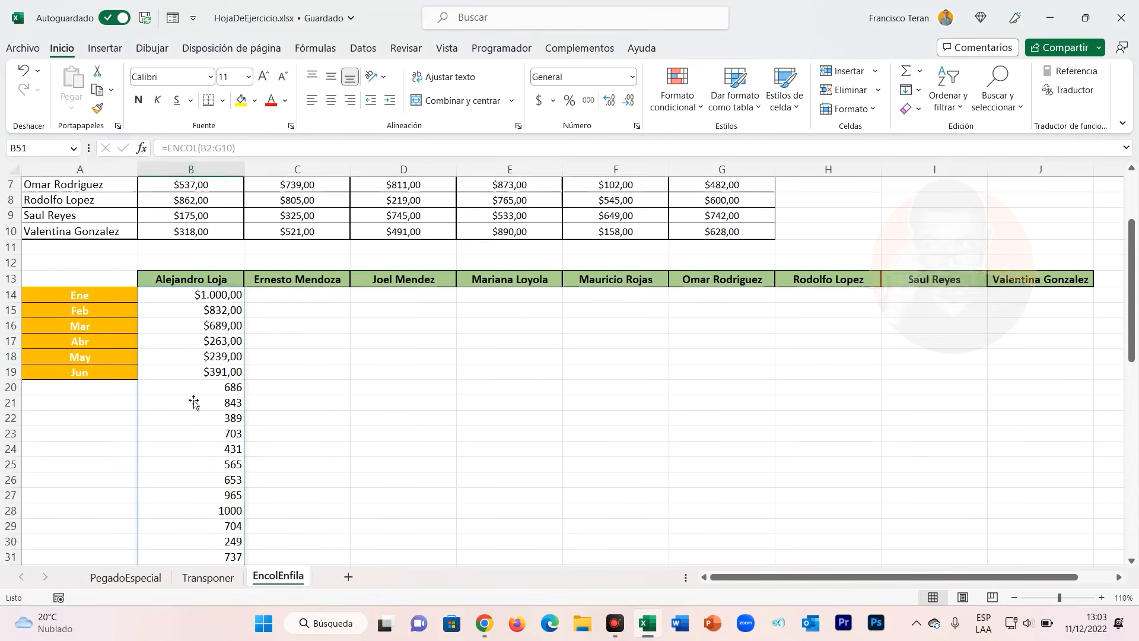
Select source table rows and matching blocks of the stacked column to compare the order of values.
drag(196, 200, 724, 201)
drag(222, 222, 682, 224)
drag(201, 207, 736, 205)
drag(220, 389, 224, 466)
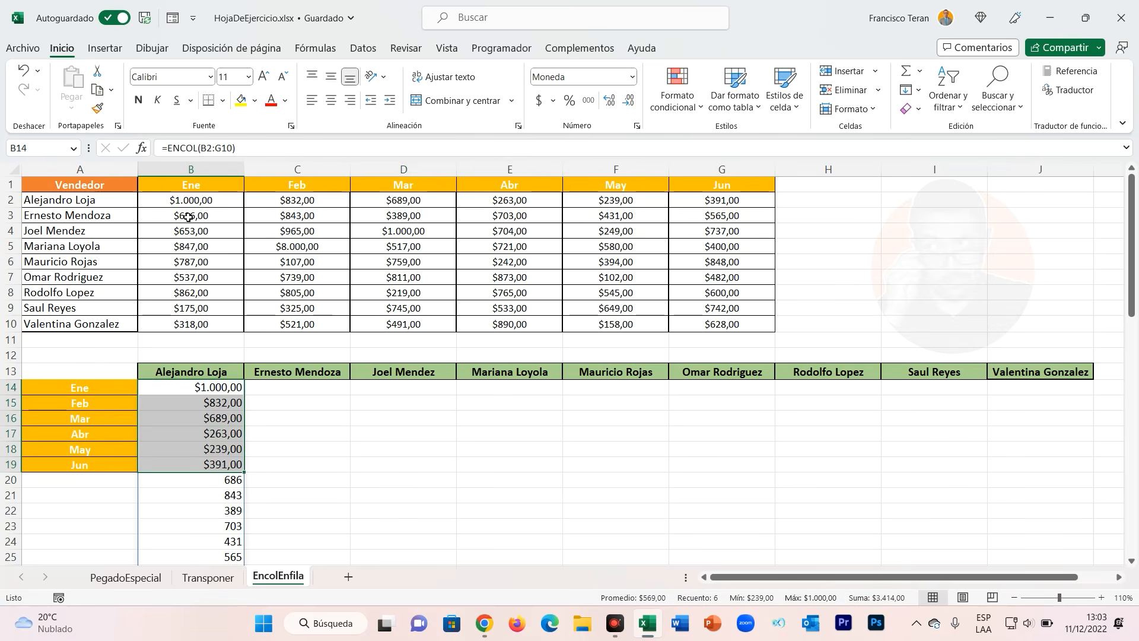
drag(230, 217, 706, 221)
drag(238, 482, 236, 560)
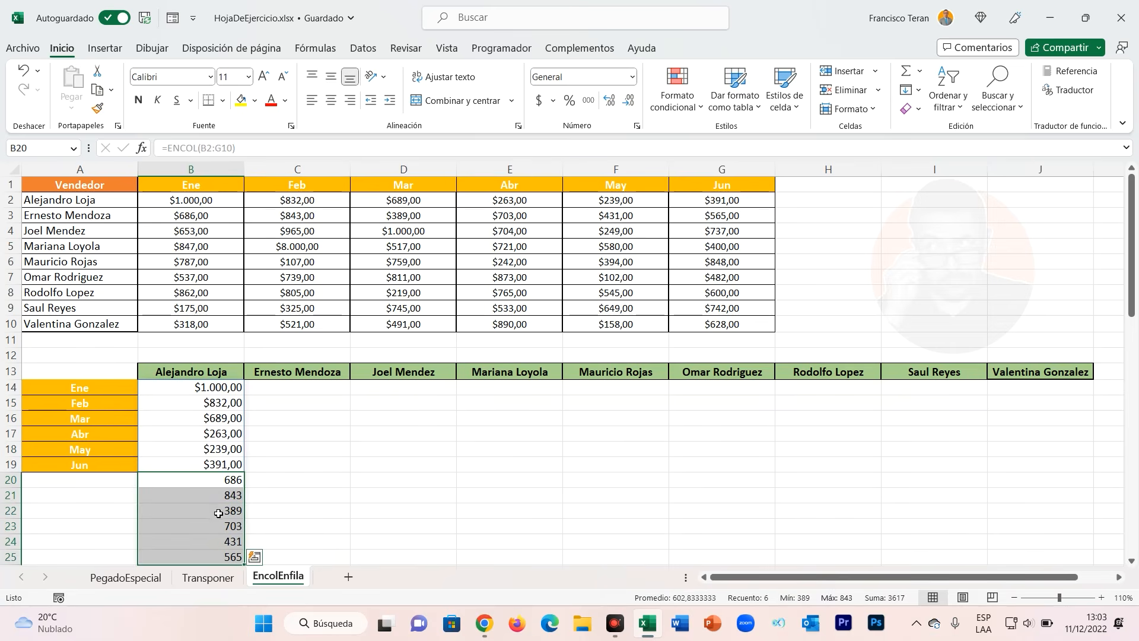
scroll(224, 446, down, 3)
scroll(226, 436, up, 3)
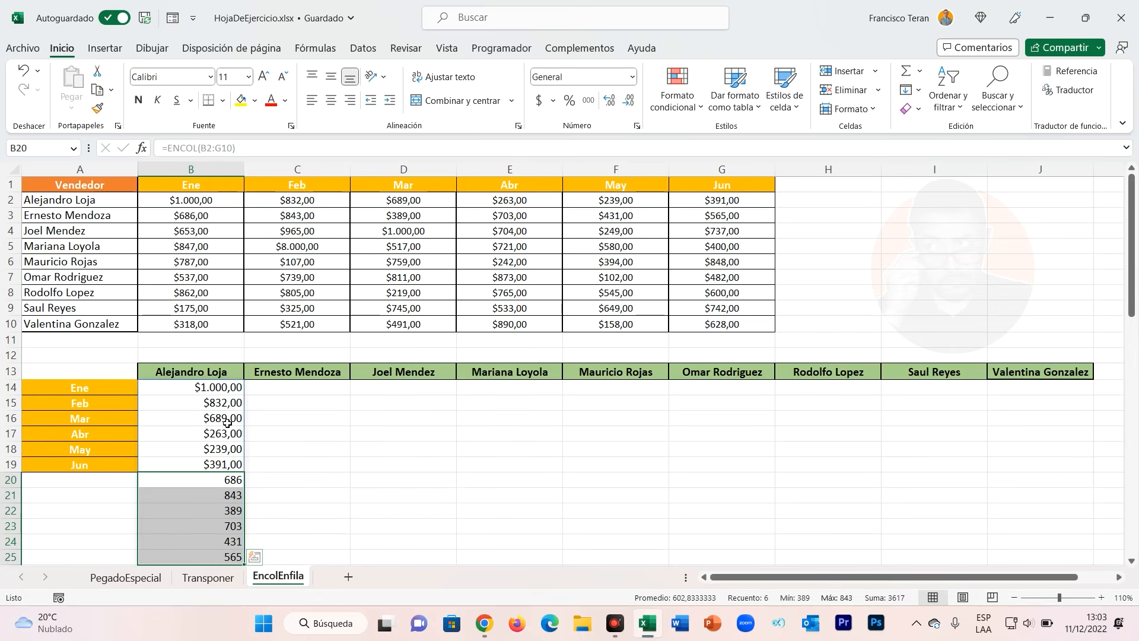
Replace B14's formula with =ENFILA(B2:G10) to spread the whole sales table across row 14.
double_click(219, 392)
click(177, 389)
drag(176, 387, 158, 387)
text(fila)
double_click(189, 414)
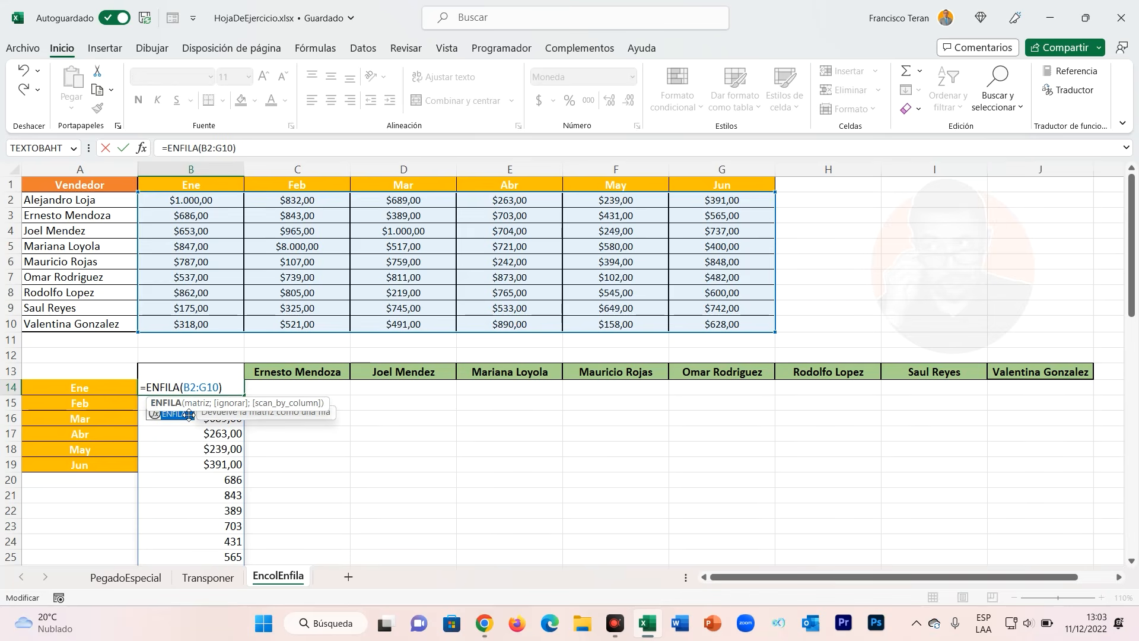
key(Return)
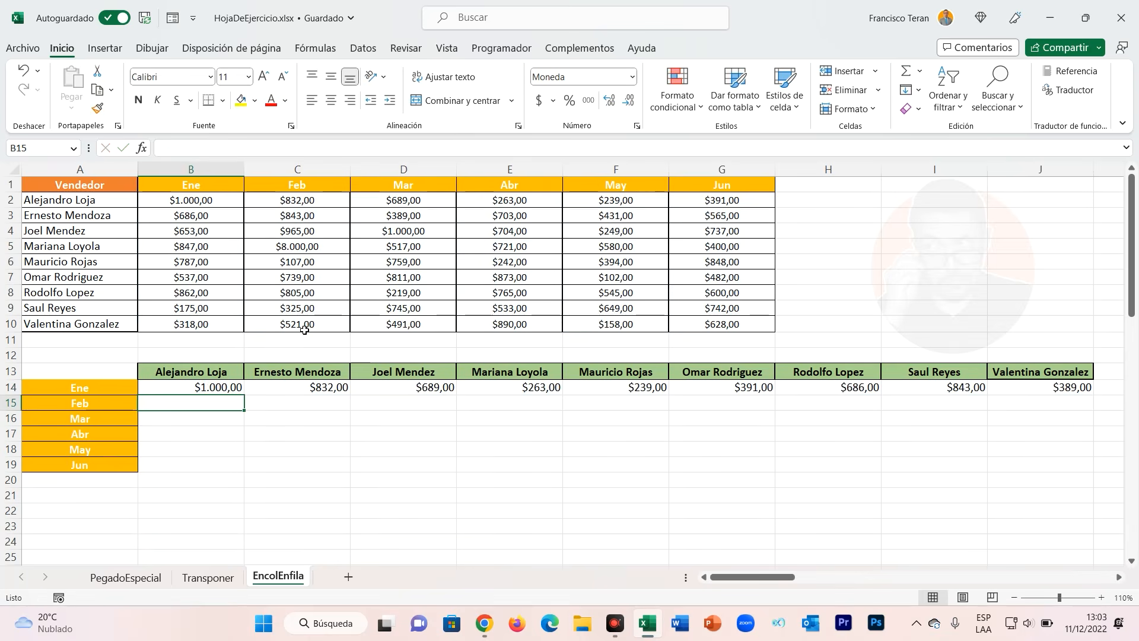
drag(210, 388, 1133, 391)
drag(1037, 580, 747, 578)
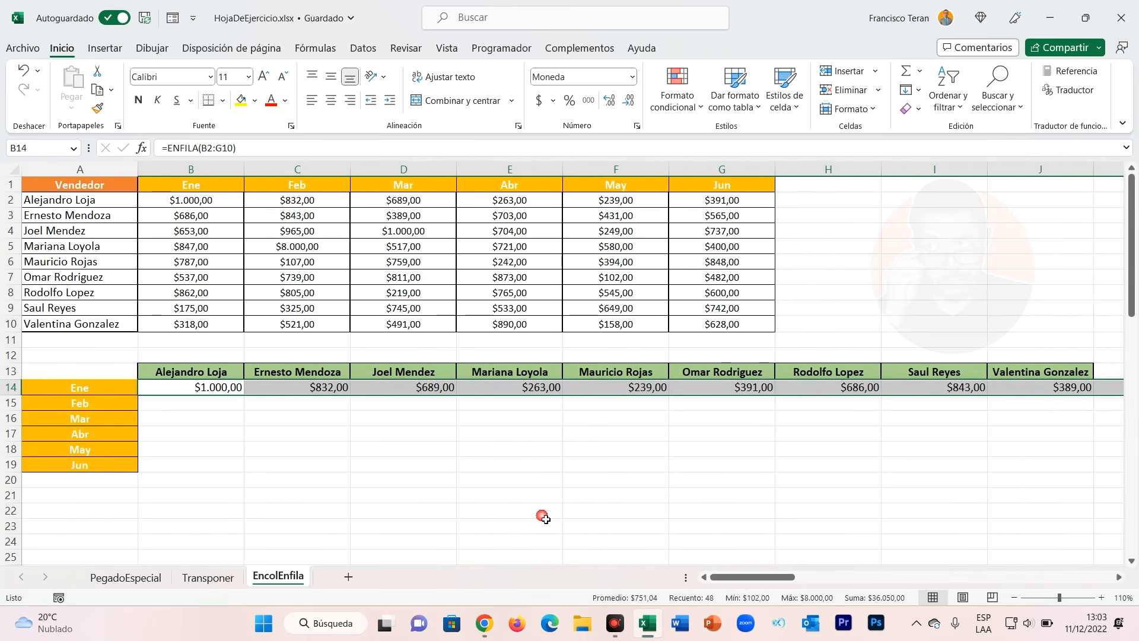
Undo the last two formula changes in B14.
click(187, 406)
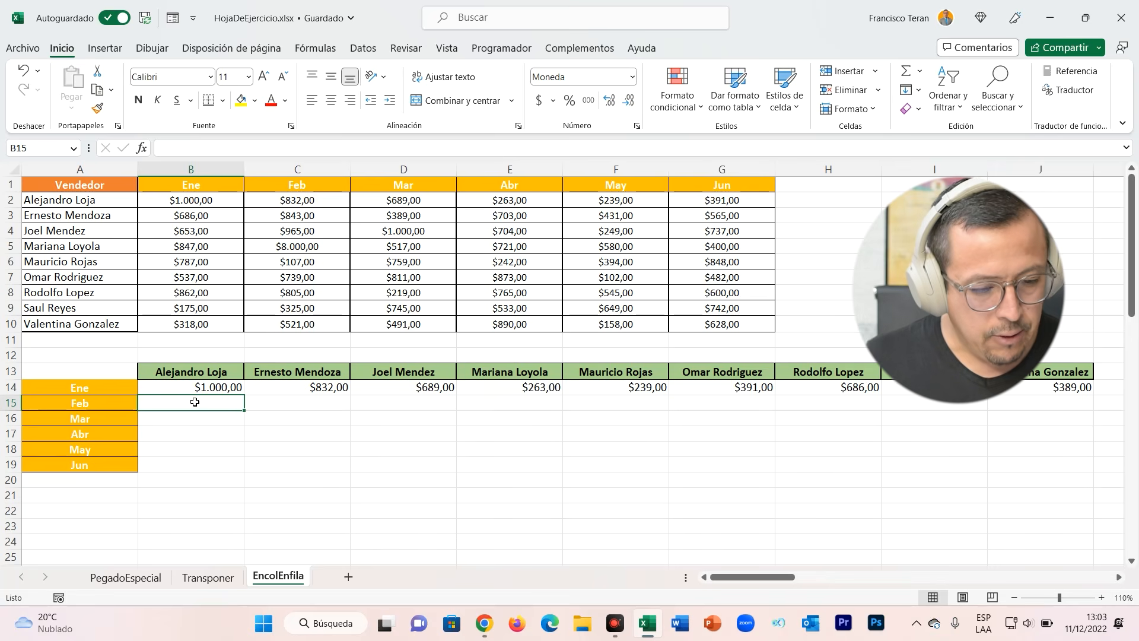
key(ctrl+z)
key(ctrl+z)
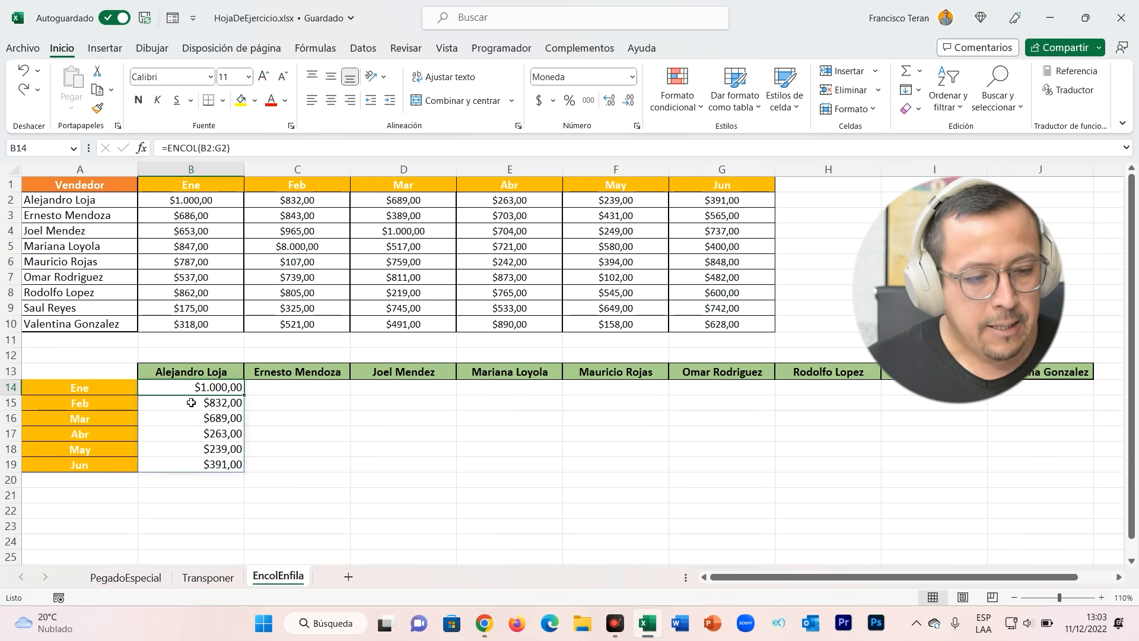